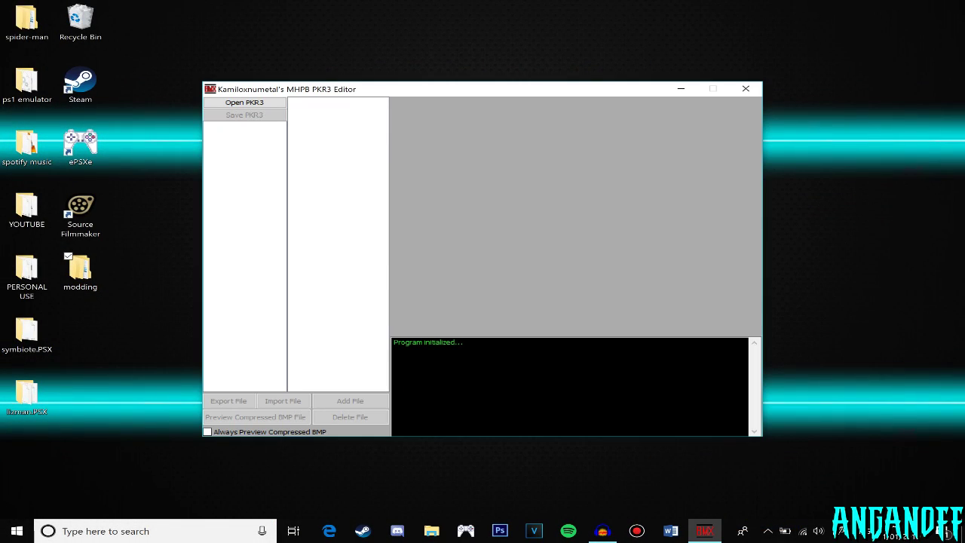
Step: Open the game's .pkr archive from the mod tester folder
drag(407, 95, 393, 108)
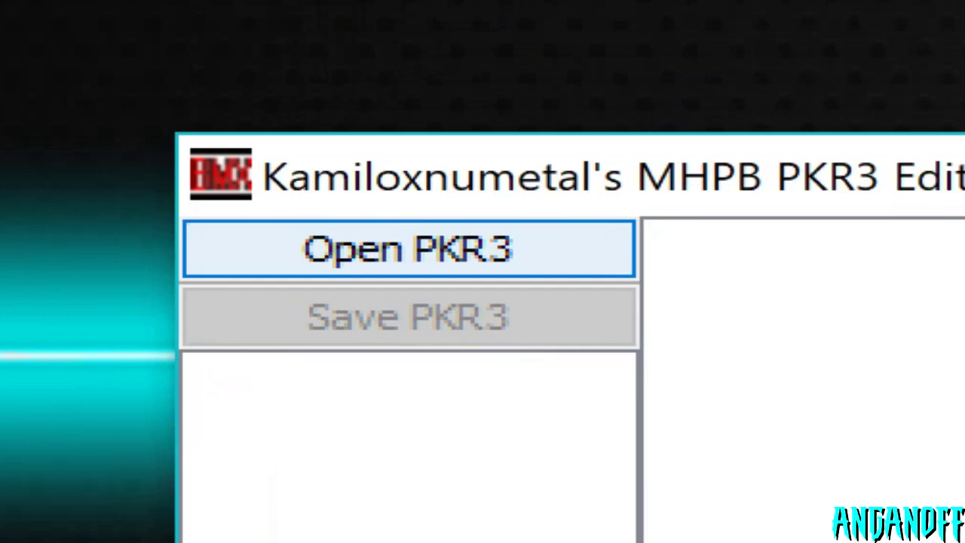
click(228, 121)
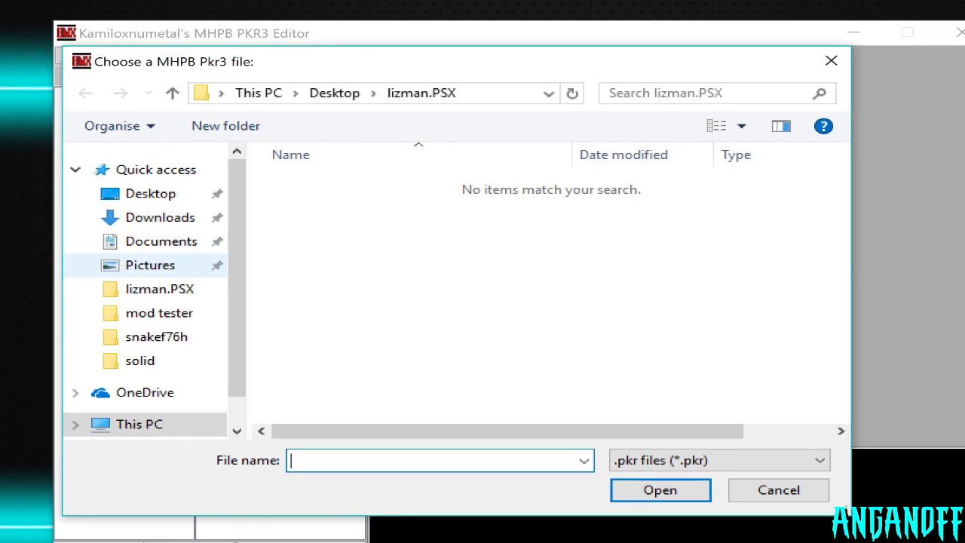
click(159, 313)
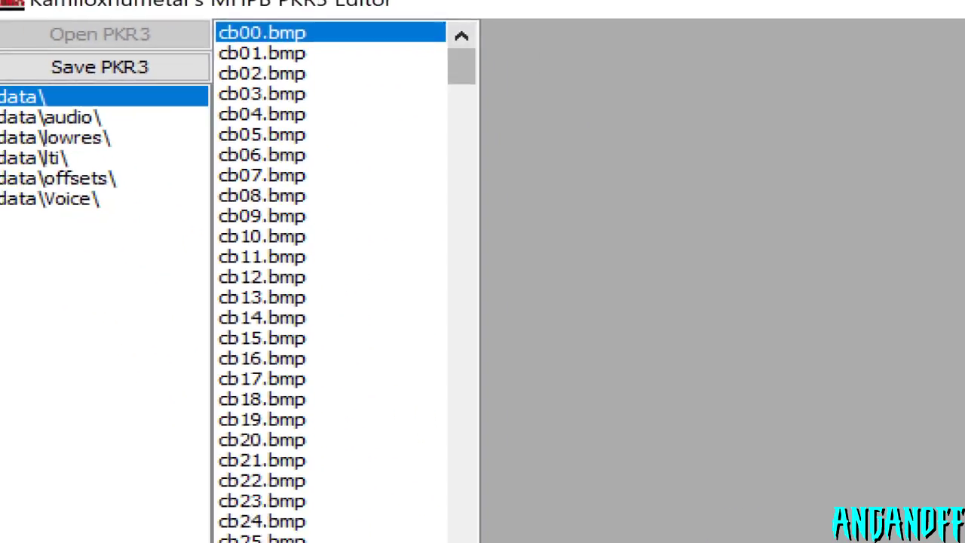
Step: Enable automatic previewing of compressed BMPs and preview L1Cov.bmp and Title.bmp from the data folder
drag(687, 77, 687, 98)
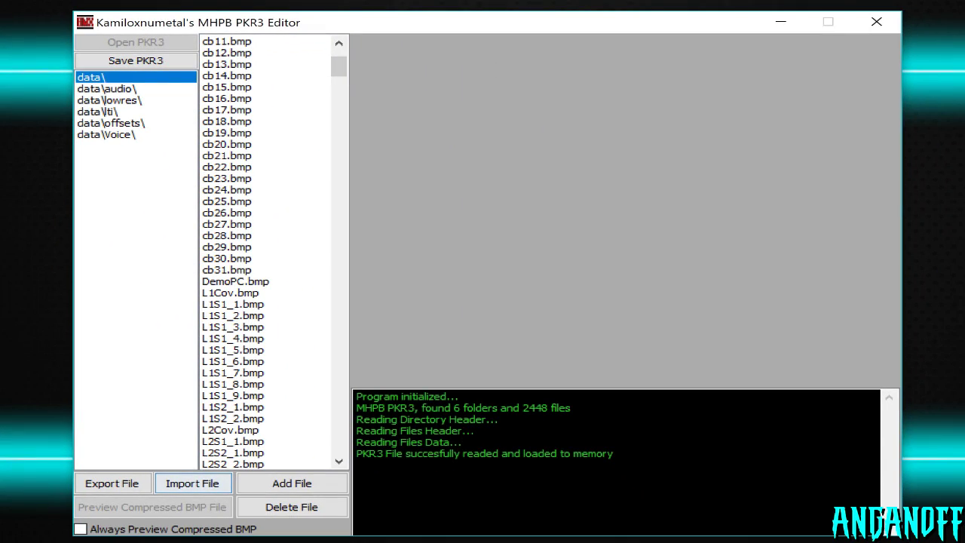
click(81, 529)
click(231, 292)
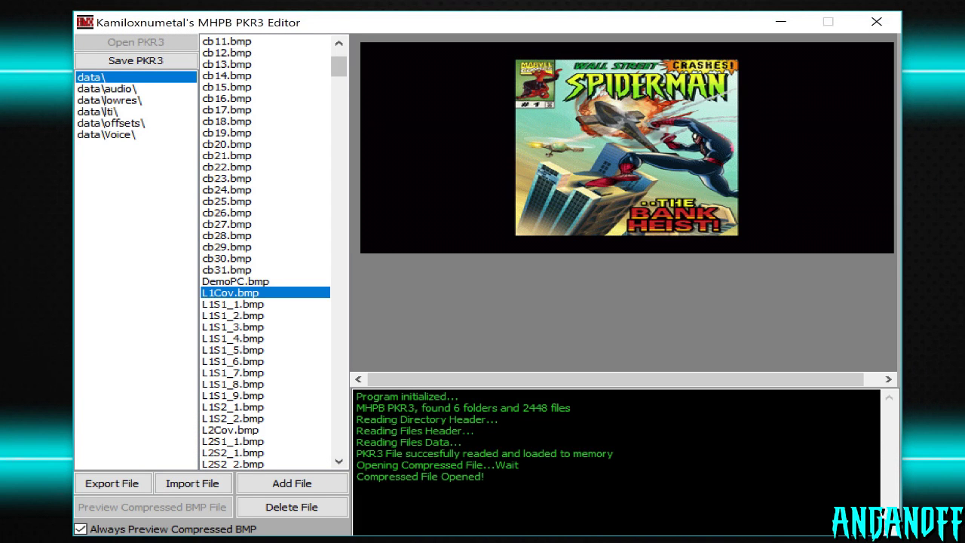
scroll(266, 253, down, 4)
scroll(266, 253, down, 15)
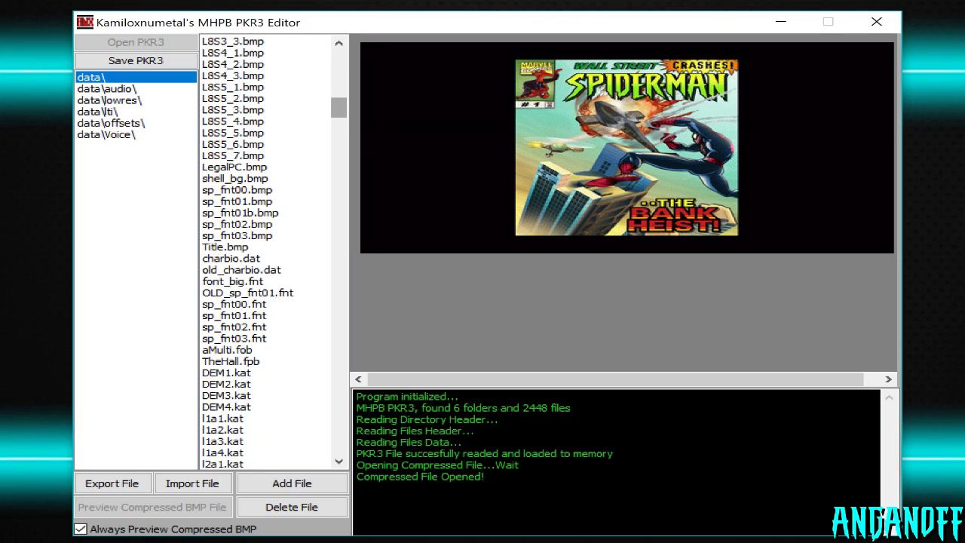
click(226, 247)
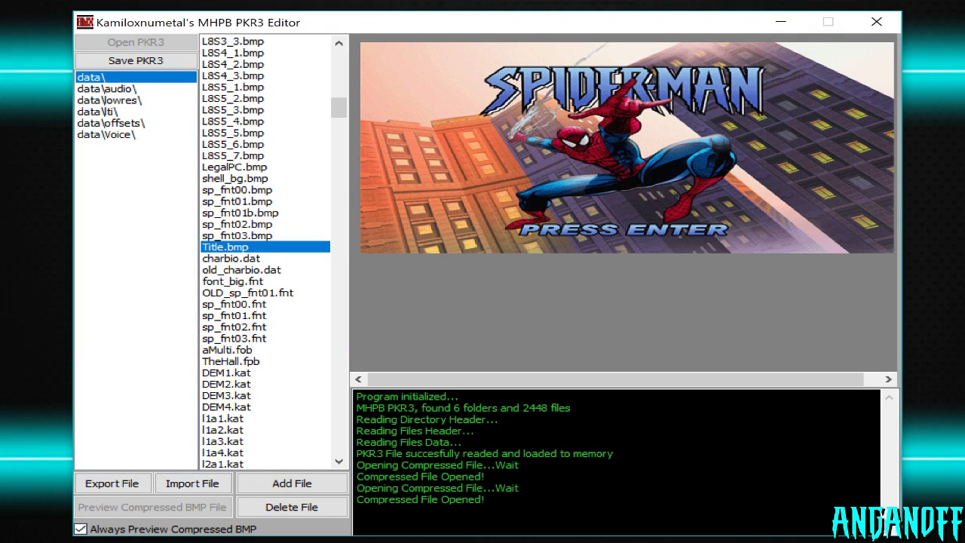
Step: Look through the data folder's PSH and PSX character files, selecting hostage.psh and carnage.PSX
scroll(266, 253, down, 11)
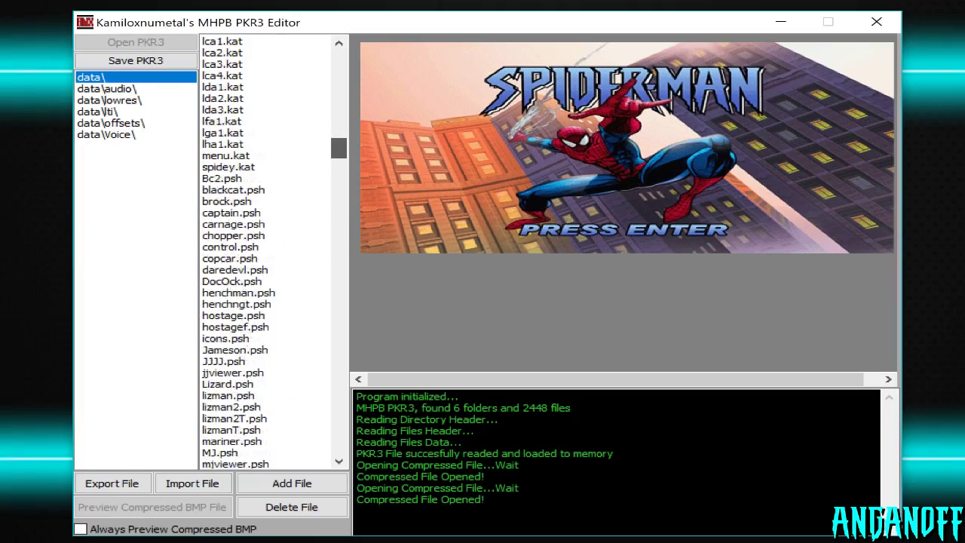
scroll(452, 302, down, 3)
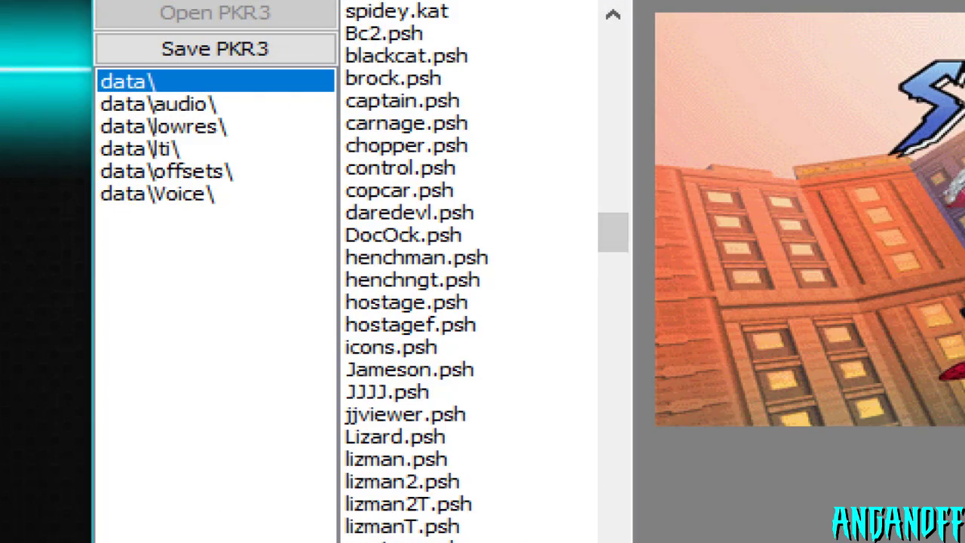
click(407, 303)
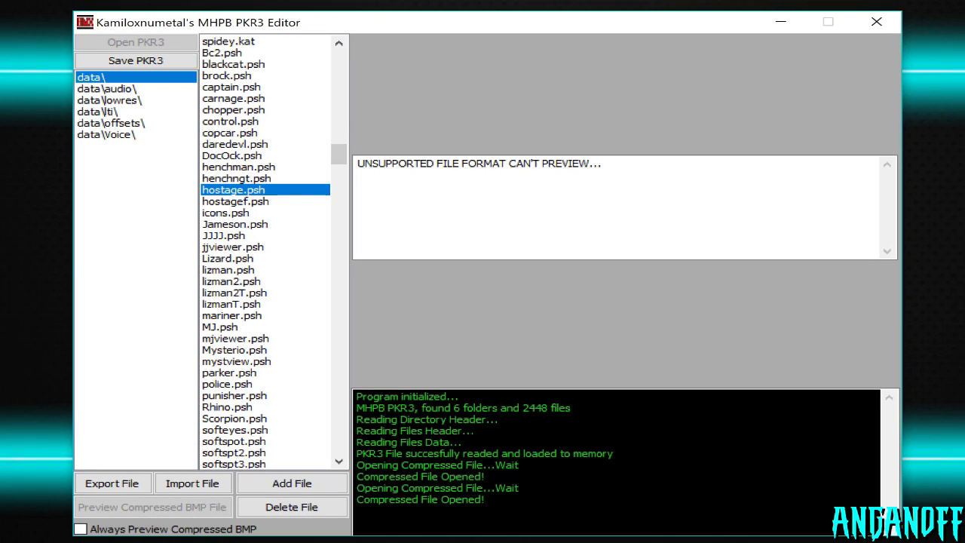
scroll(265, 253, down, 15)
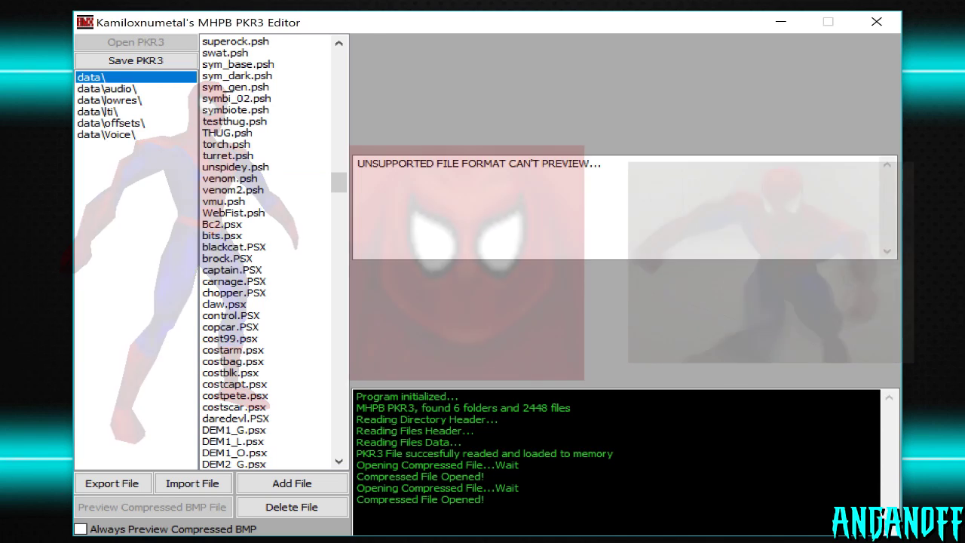
click(235, 281)
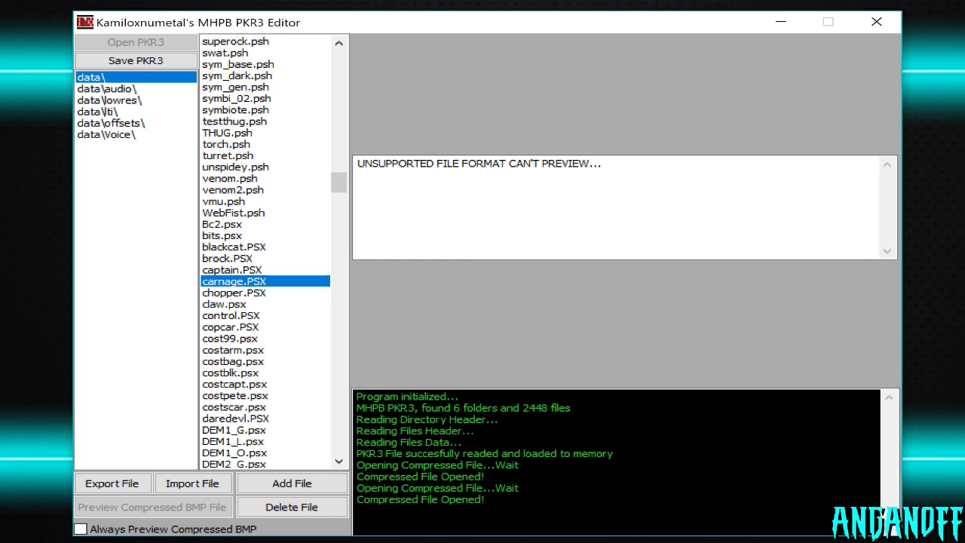
Step: Browse the level PSX files and the numbered sp_tex texture files in the data folder
scroll(265, 253, down, 4)
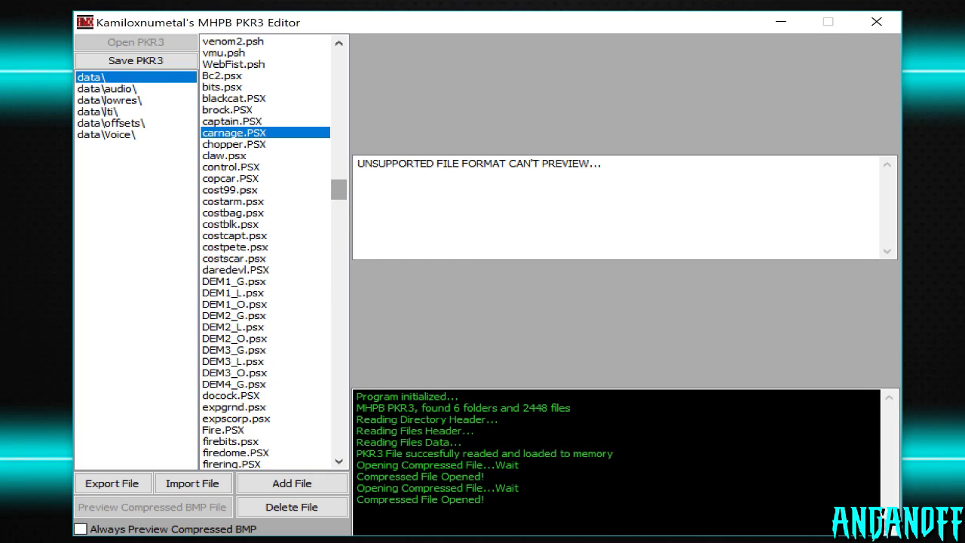
scroll(266, 252, down, 10)
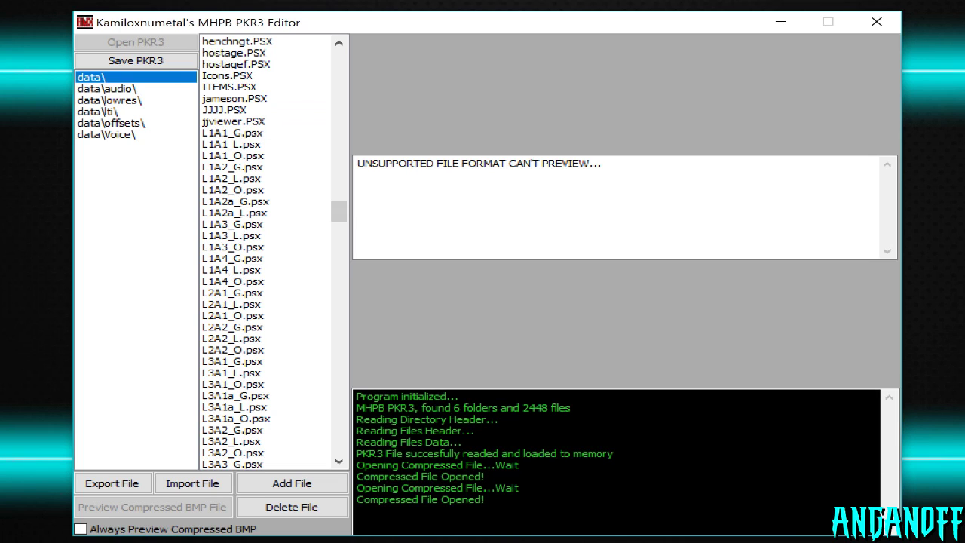
scroll(265, 253, down, 10)
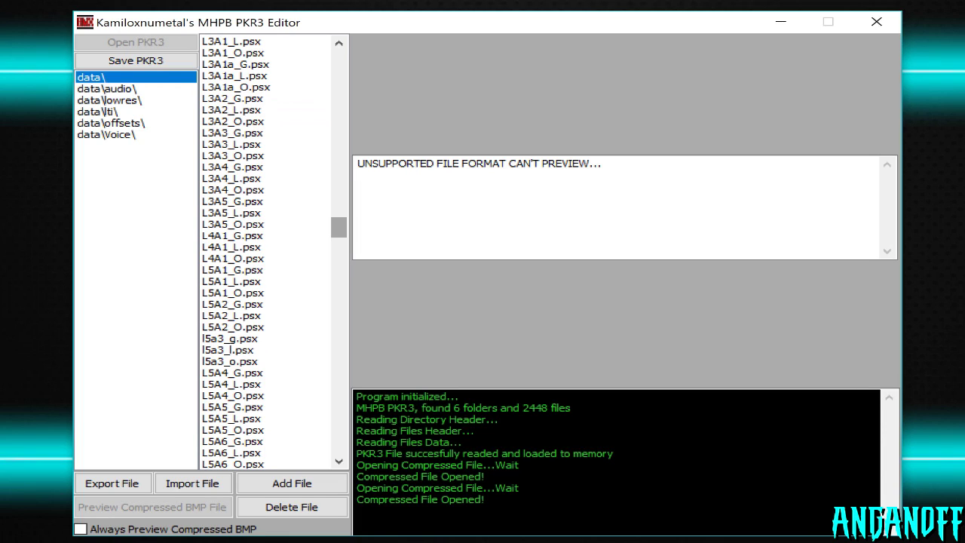
scroll(265, 253, down, 15)
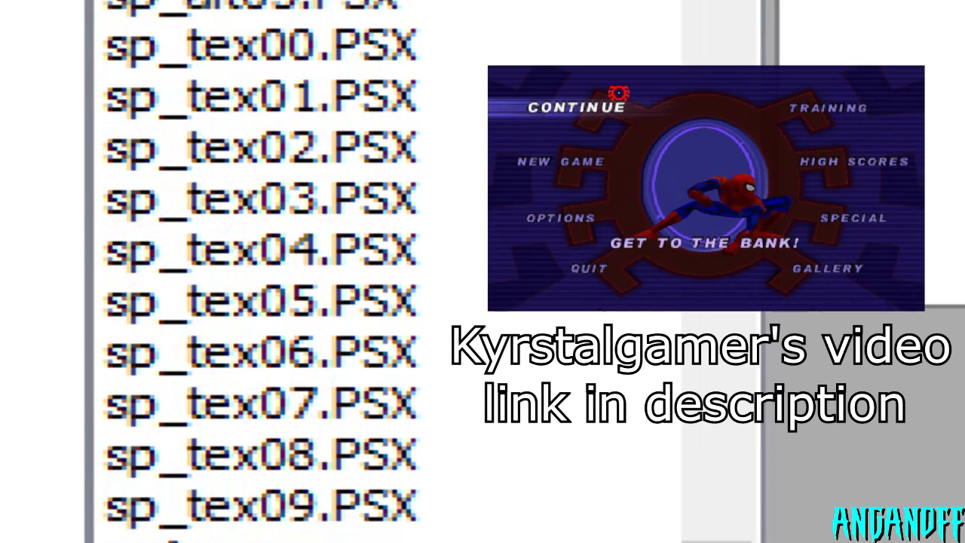
click(260, 505)
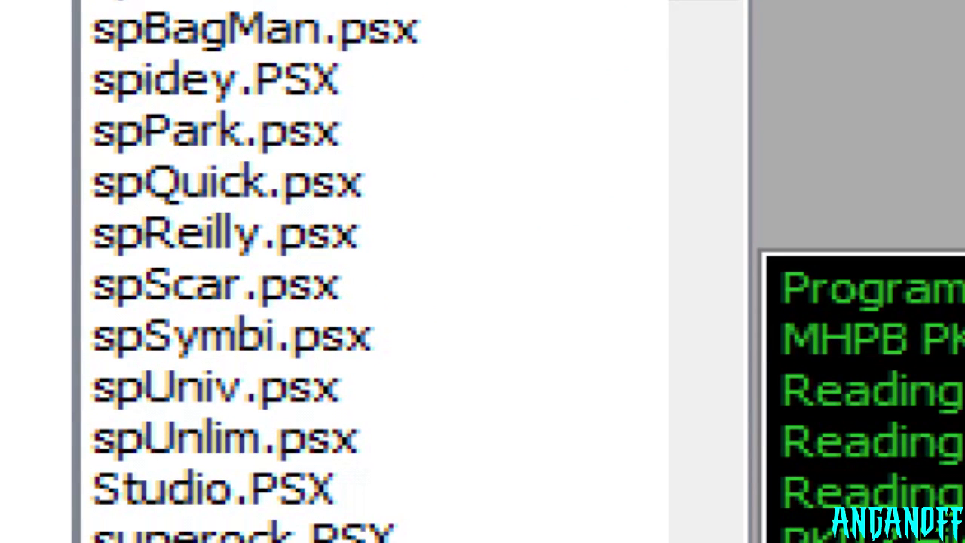
Step: Go through the Spider-Man suit files one by one, from spBagMan.psx to spSymbi.psx
click(256, 29)
click(257, 79)
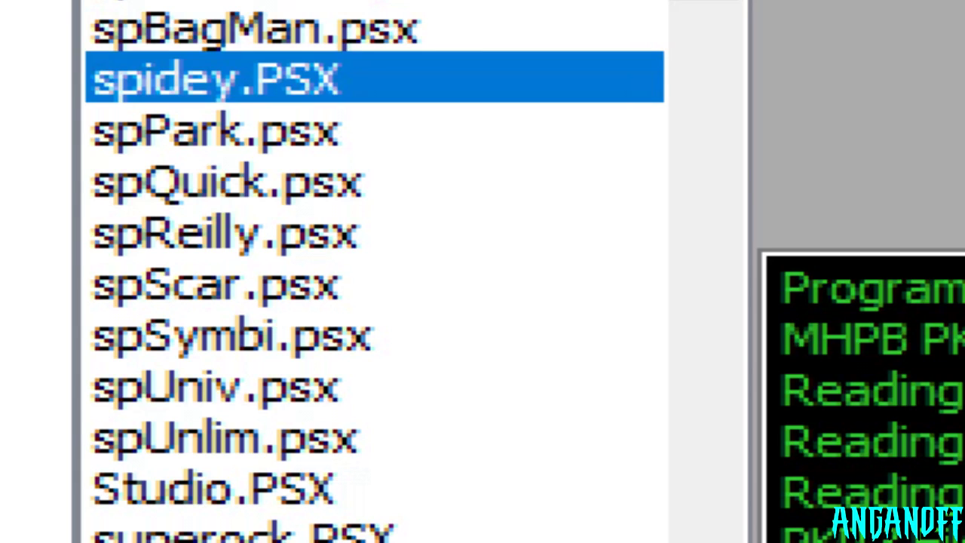
click(256, 130)
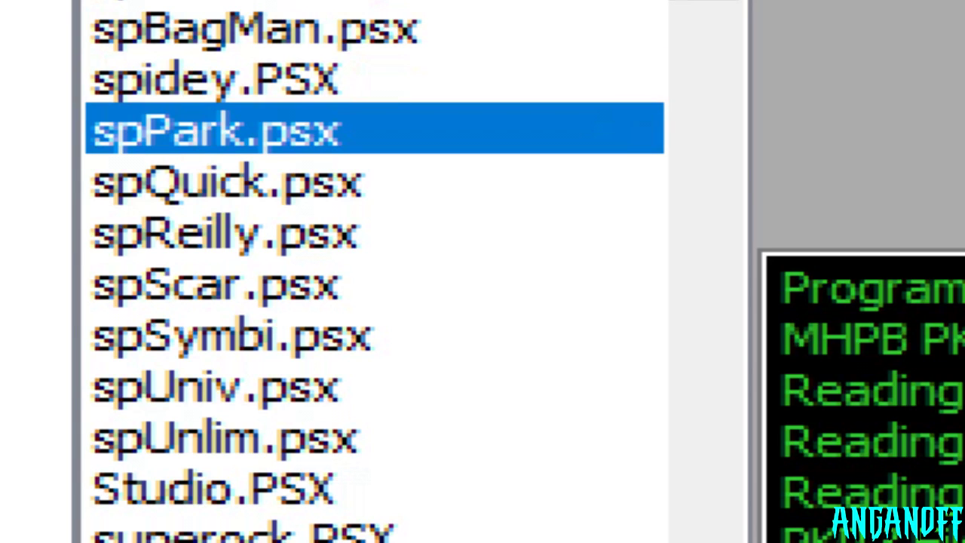
click(256, 181)
click(256, 233)
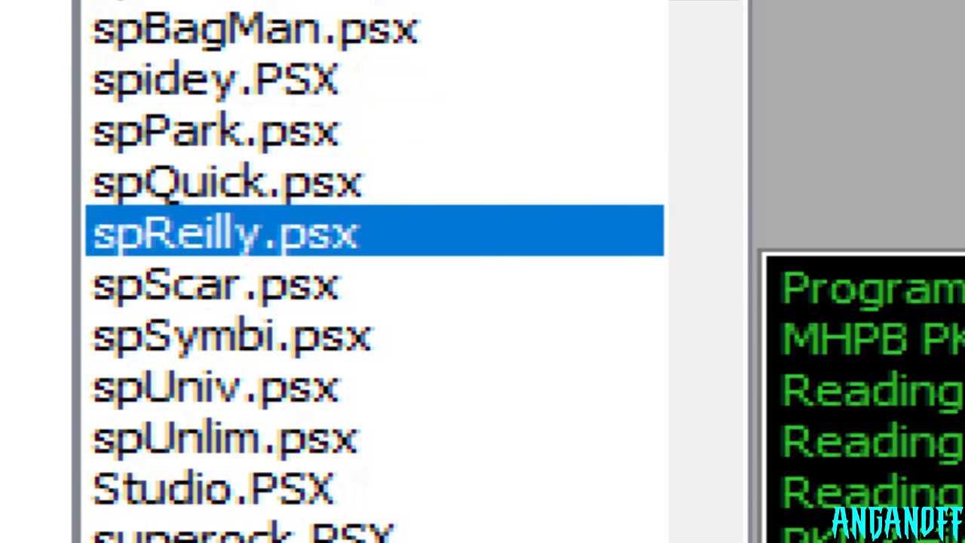
click(256, 283)
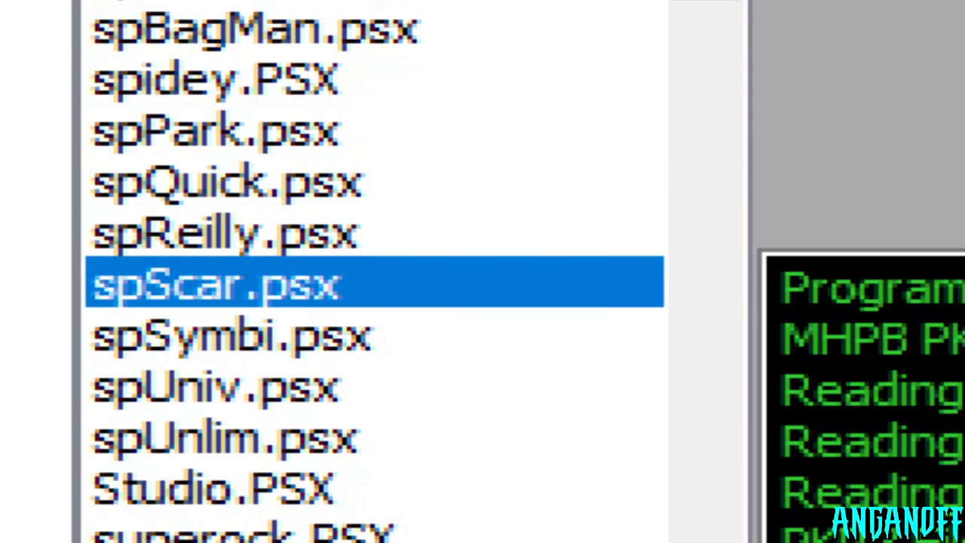
click(256, 334)
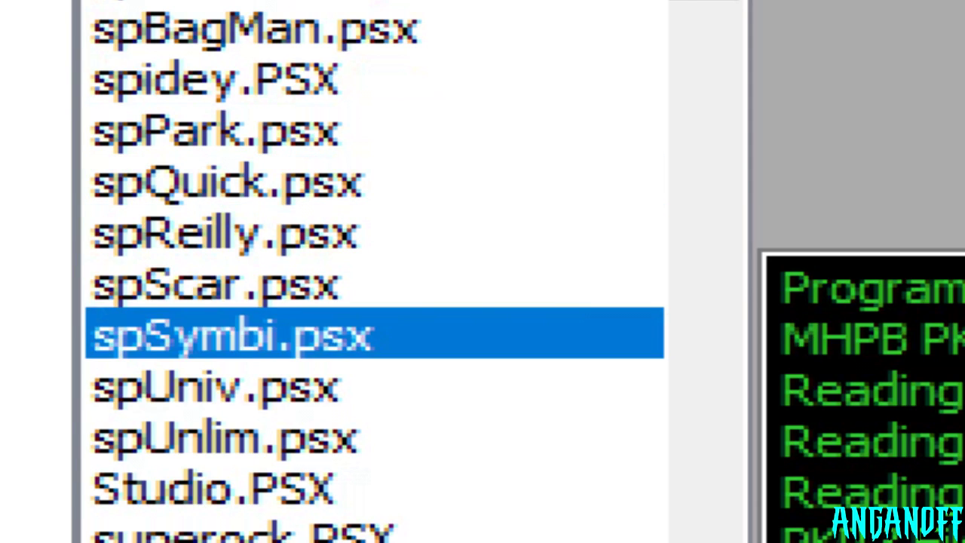
Step: Find the costume files among the PSX files and go through costarm.psx, costbag.psx and costblk.psx
drag(463, 193, 463, 201)
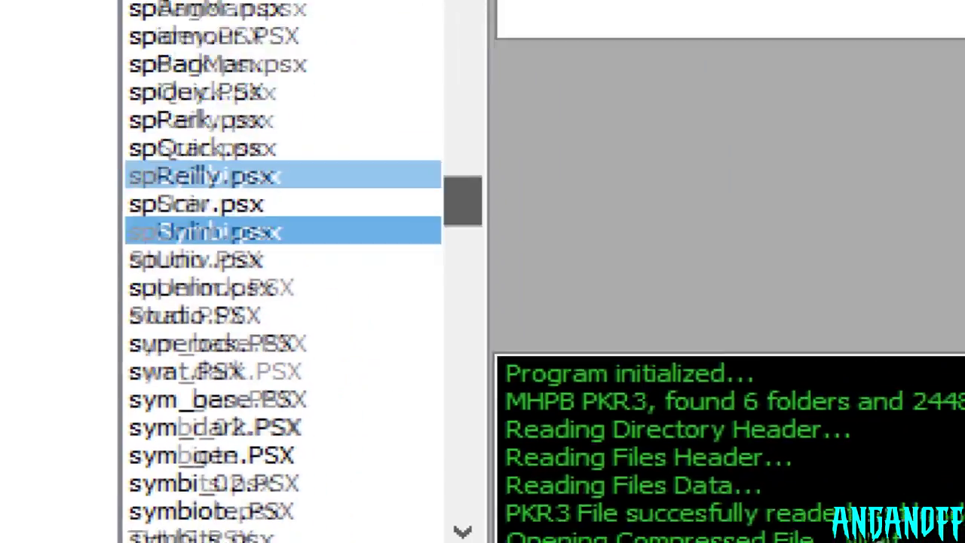
drag(303, 351, 304, 179)
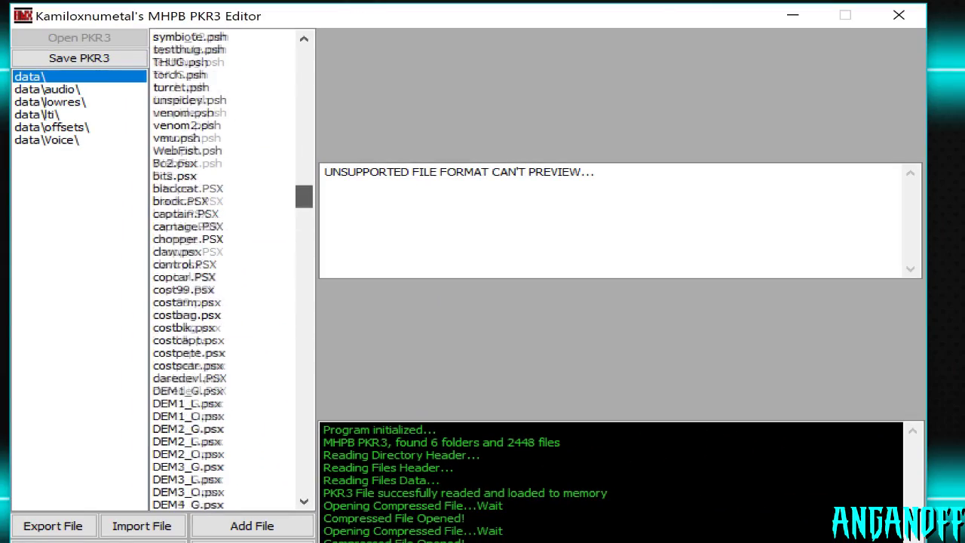
scroll(227, 272, up, 10)
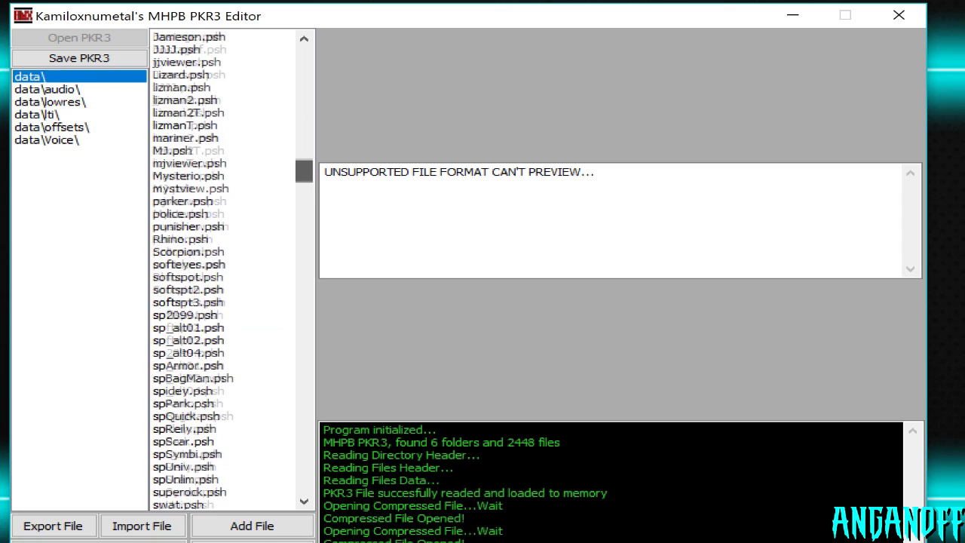
scroll(226, 271, down, 6)
scroll(226, 272, down, 15)
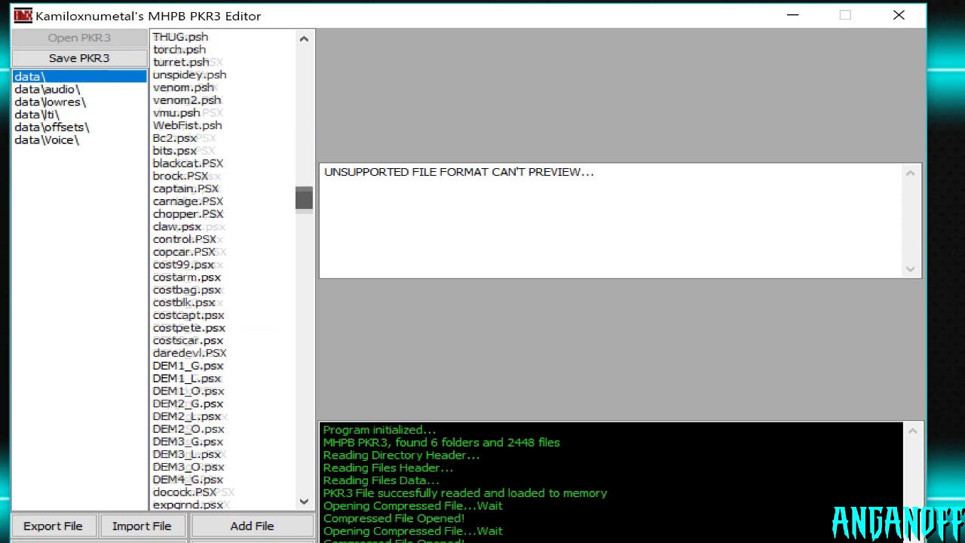
drag(304, 208, 304, 197)
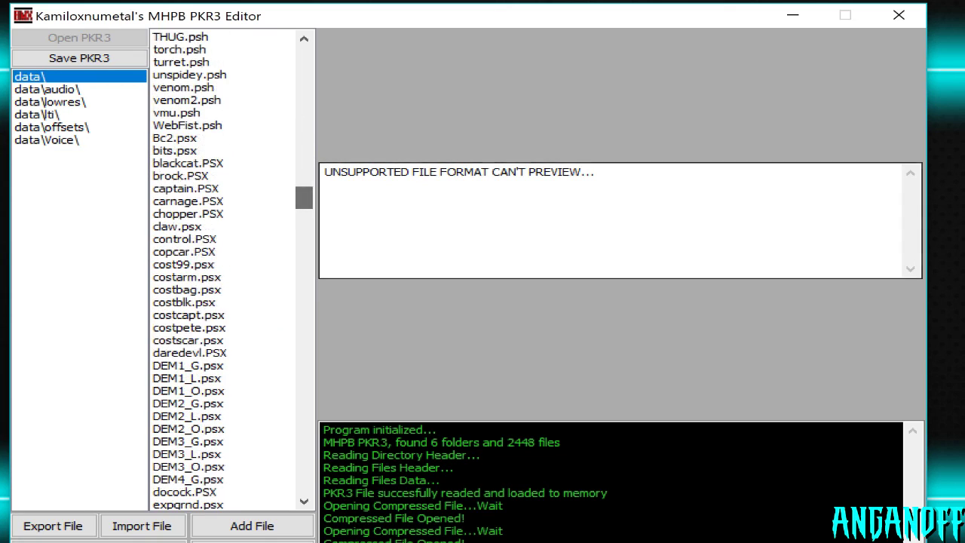
click(189, 289)
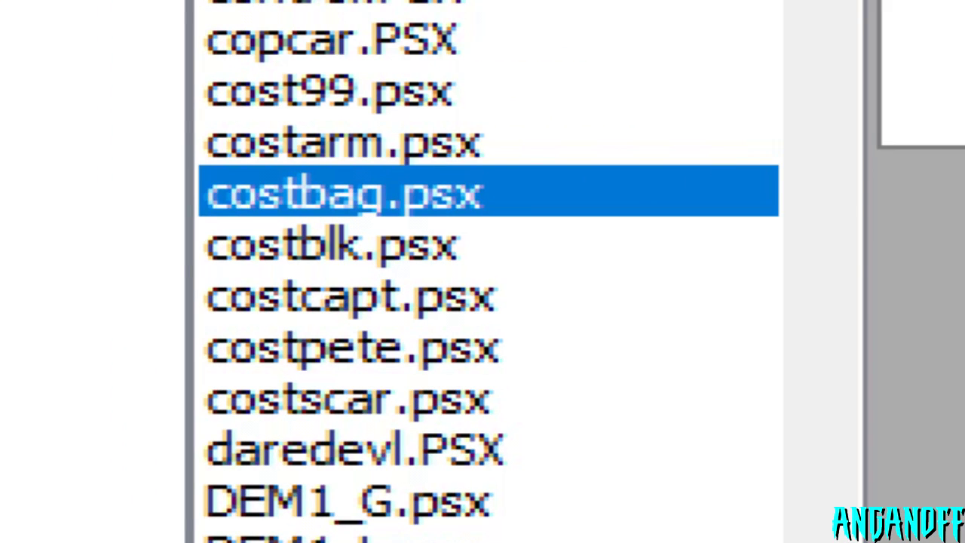
key(Up)
key(Down)
key(Down)
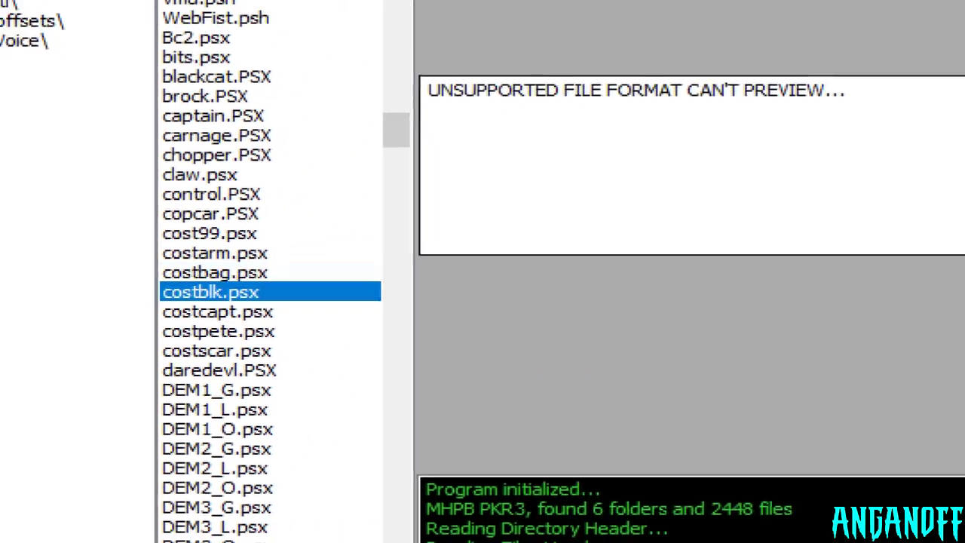
Step: Go through the symbiote files one by one, from sym_base.PSX to symbiote.PSX
click(227, 482)
scroll(317, 271, down, 20)
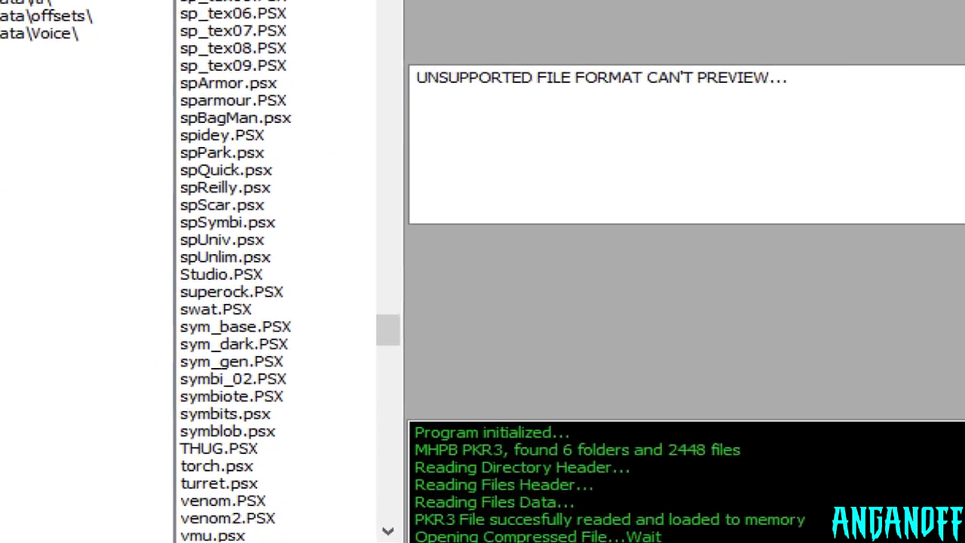
click(210, 343)
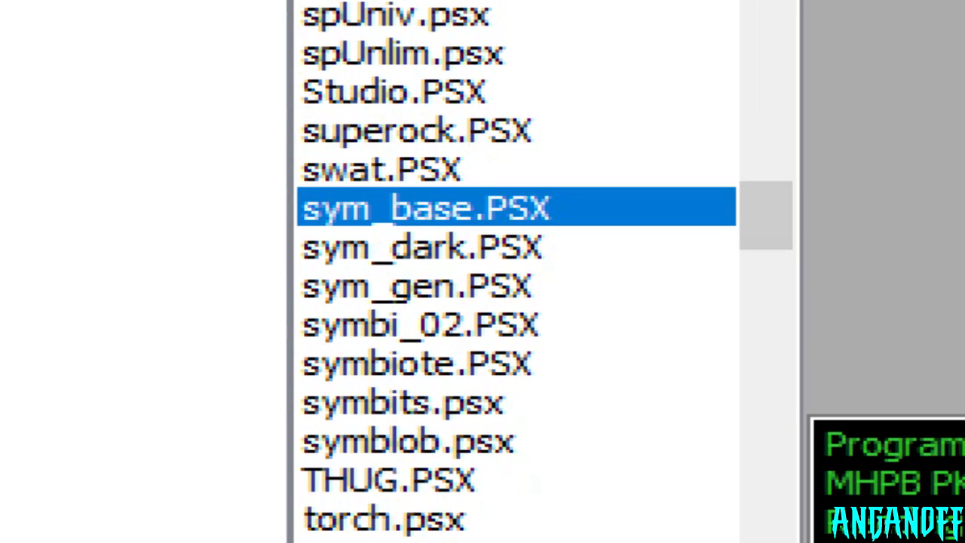
key(Down)
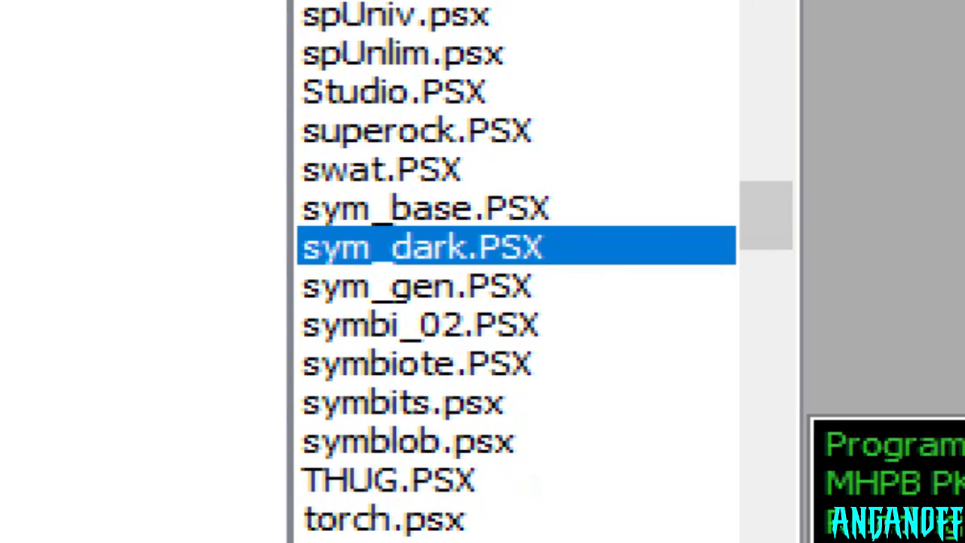
key(Down)
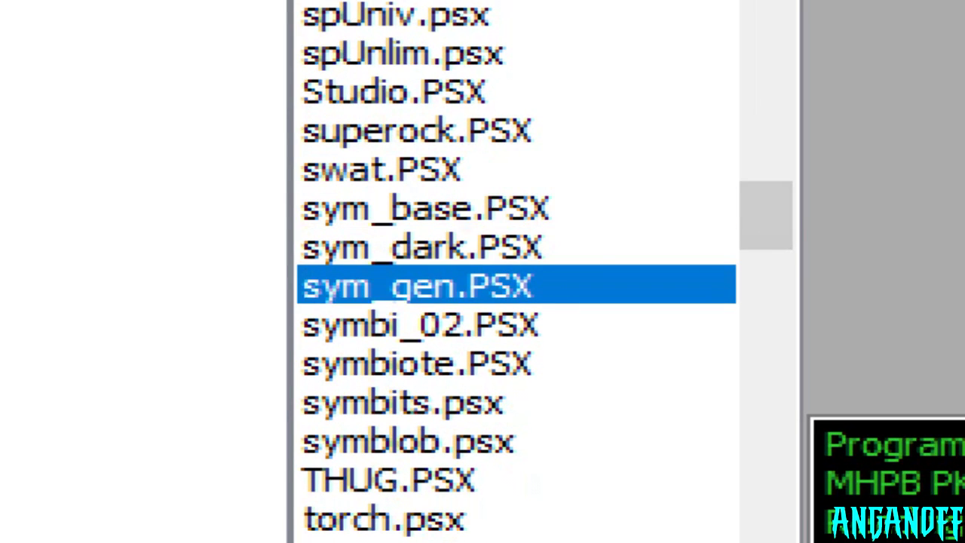
key(Down)
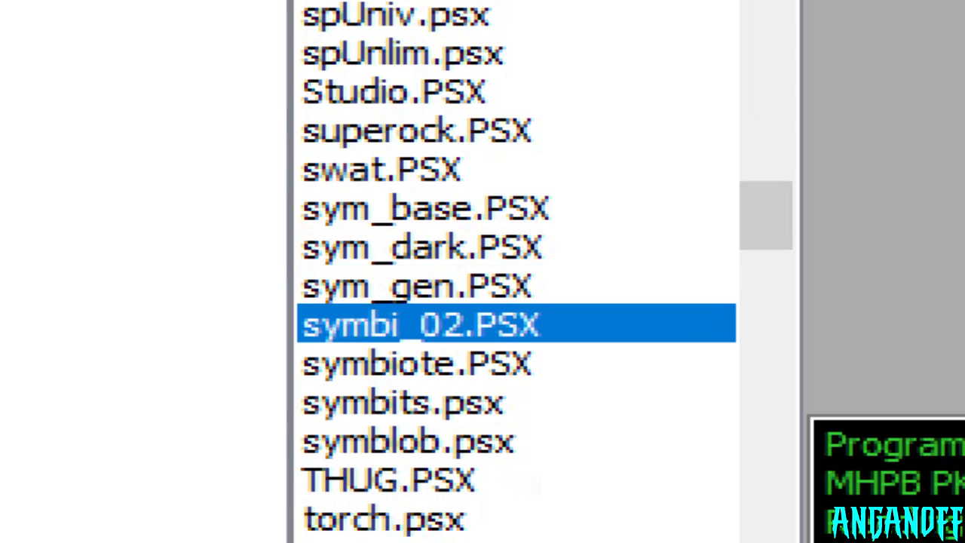
key(Down)
key(Up)
key(Down)
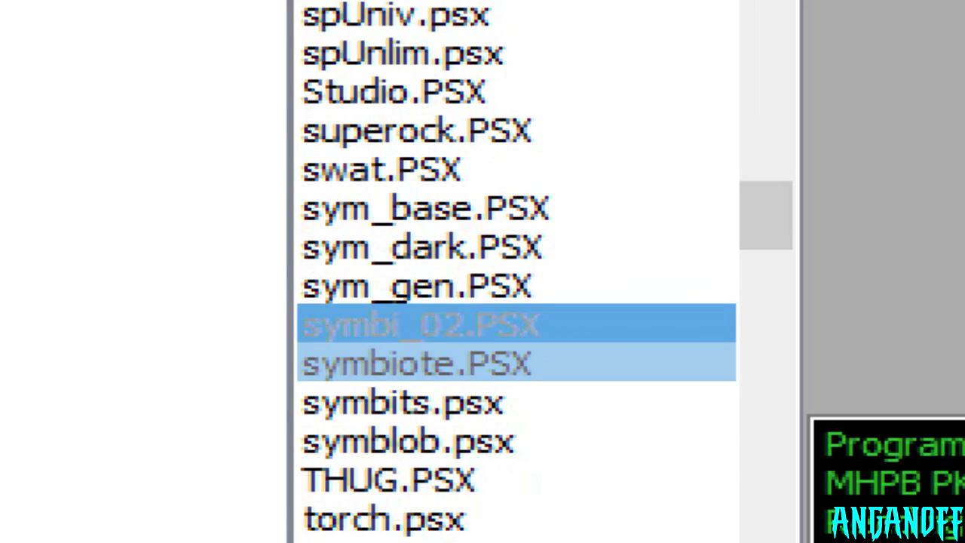
Step: Go through the symbiote files as far as symbits.psx and symblob.psx, and browse the other files in the data folder
key(Up)
key(Down)
key(Down)
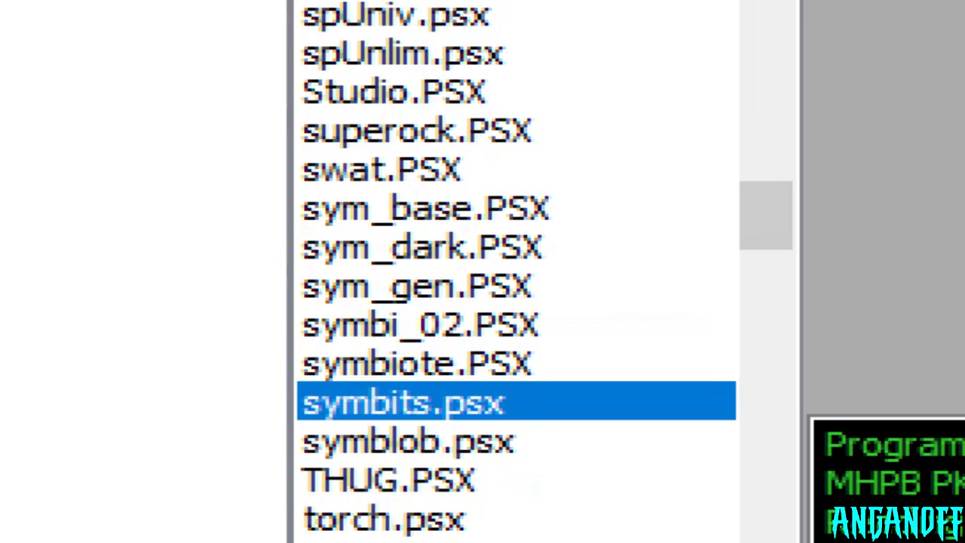
key(Down)
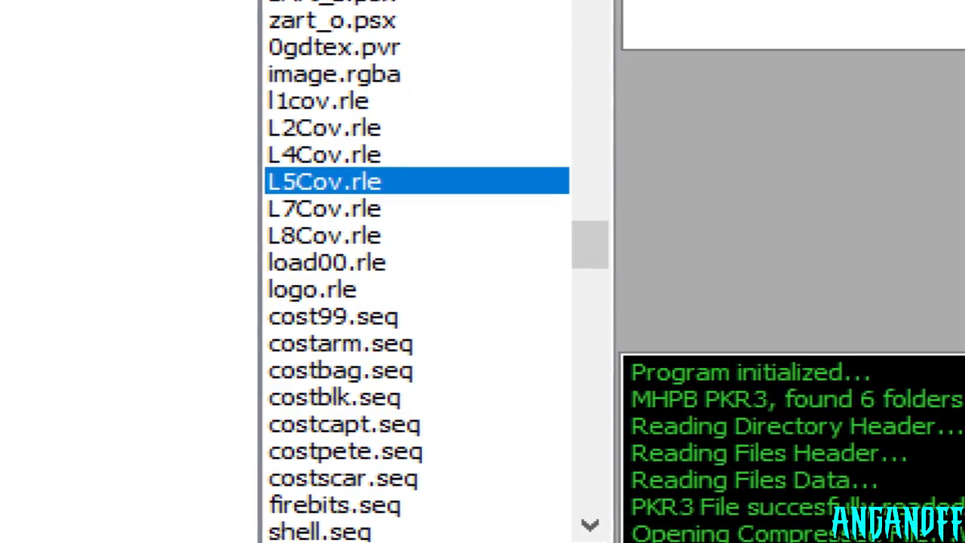
drag(595, 243, 674, 425)
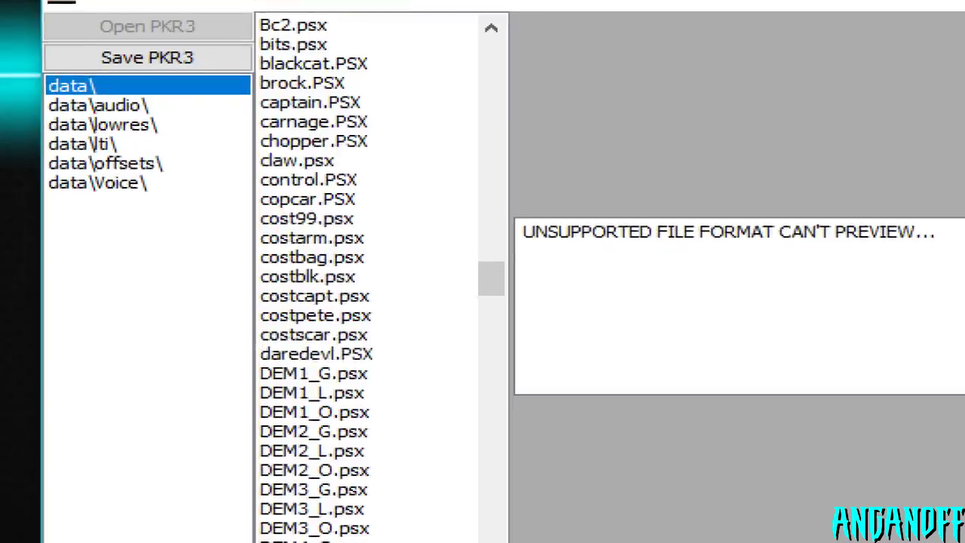
Step: Open the data\audio folder and select the sound file bombdrop3.wav
click(99, 104)
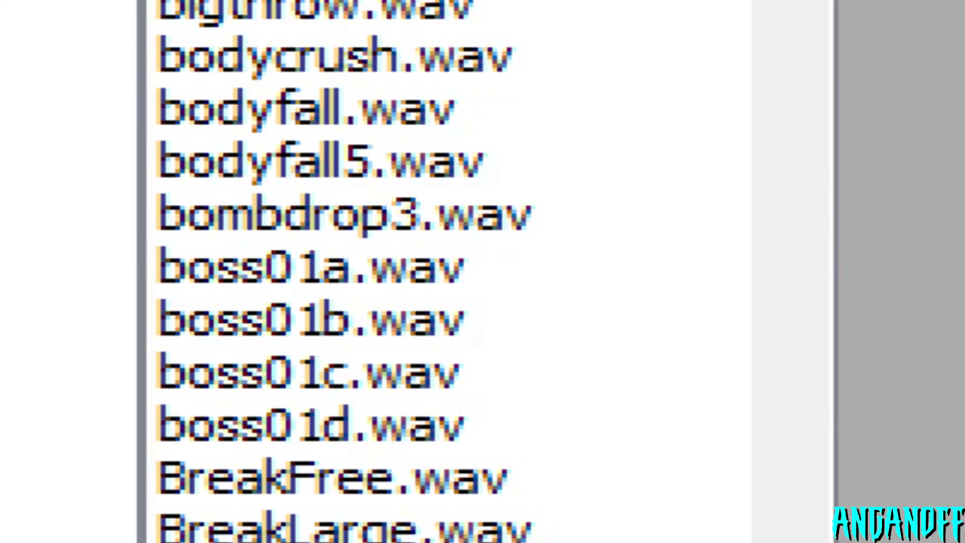
click(450, 213)
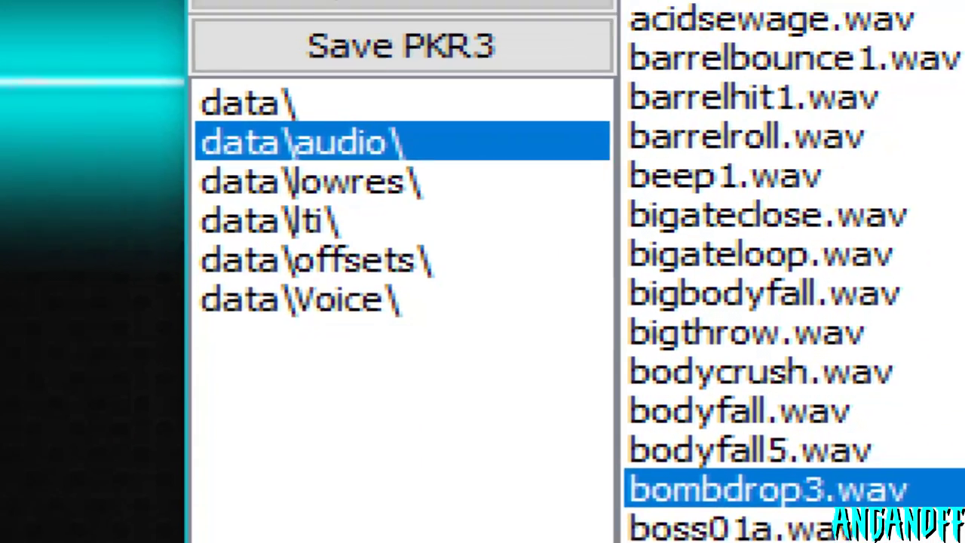
Step: Open the data\lowres folder and look through its low-resolution character and sp_tex PSX files
click(308, 181)
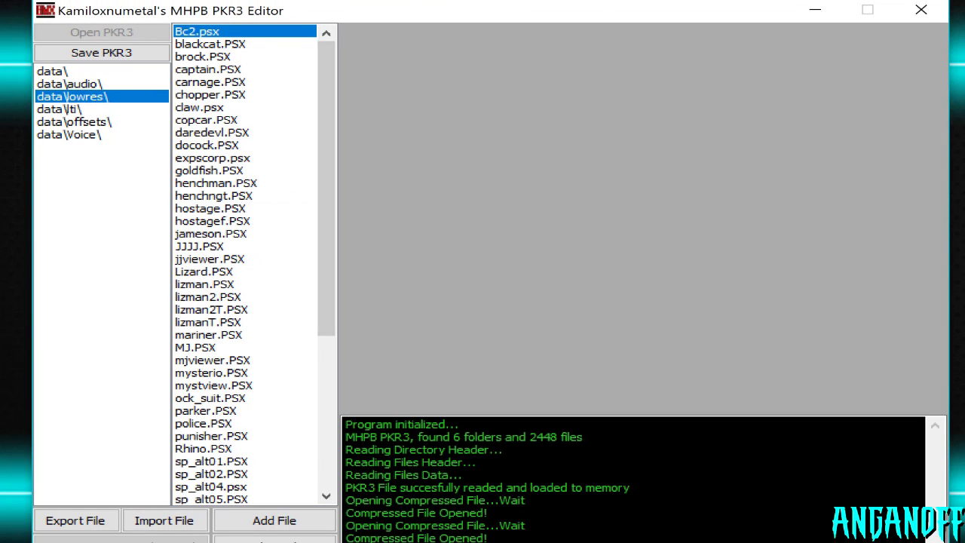
mouse_move(327, 150)
mouse_down()
mouse_move(327, 282)
mouse_move(326, 151)
mouse_up()
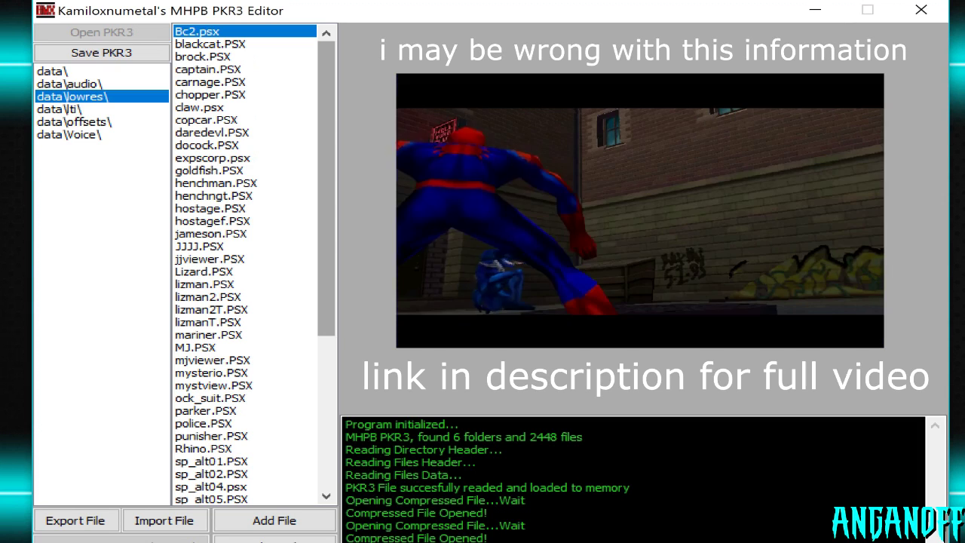
mouse_move(326, 189)
mouse_down()
mouse_move(325, 212)
mouse_move(326, 188)
mouse_up()
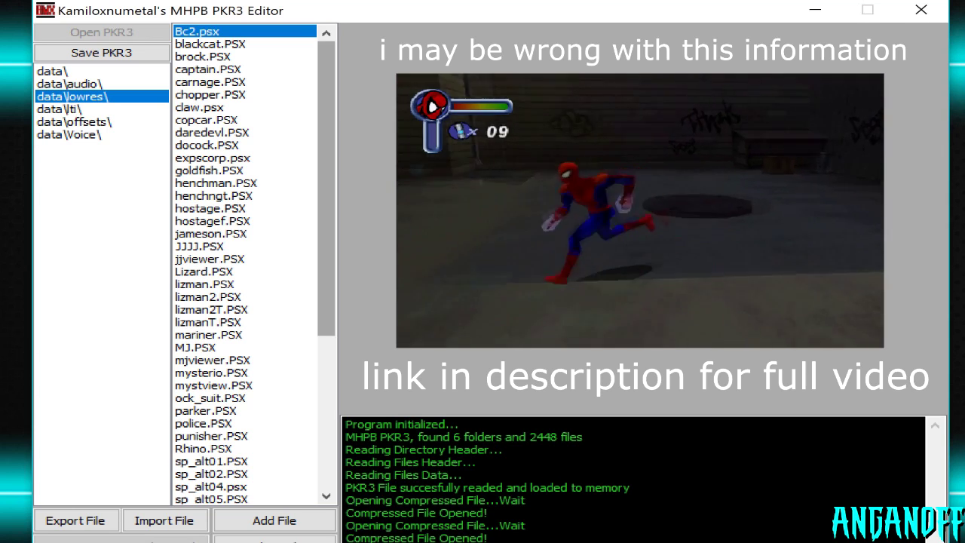
scroll(245, 263, down, 7)
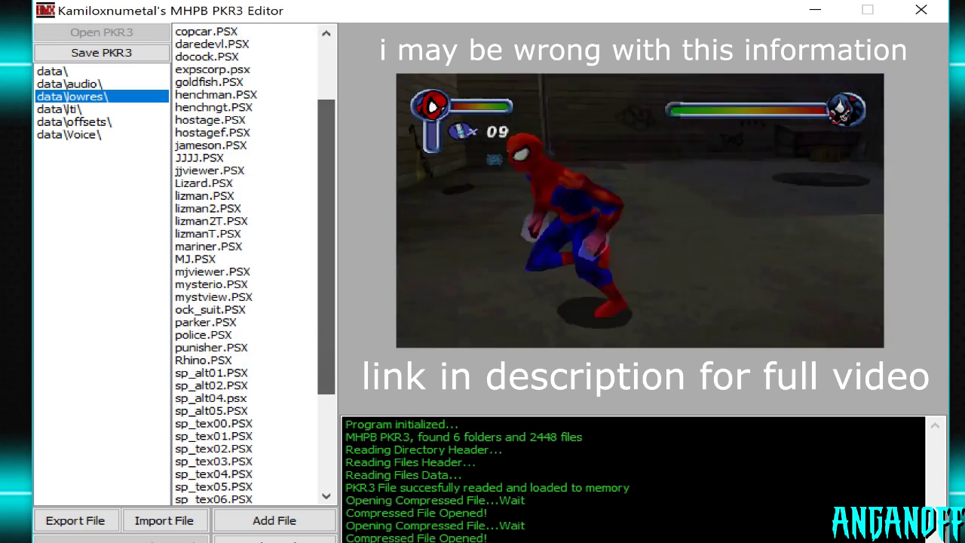
scroll(245, 264, up, 7)
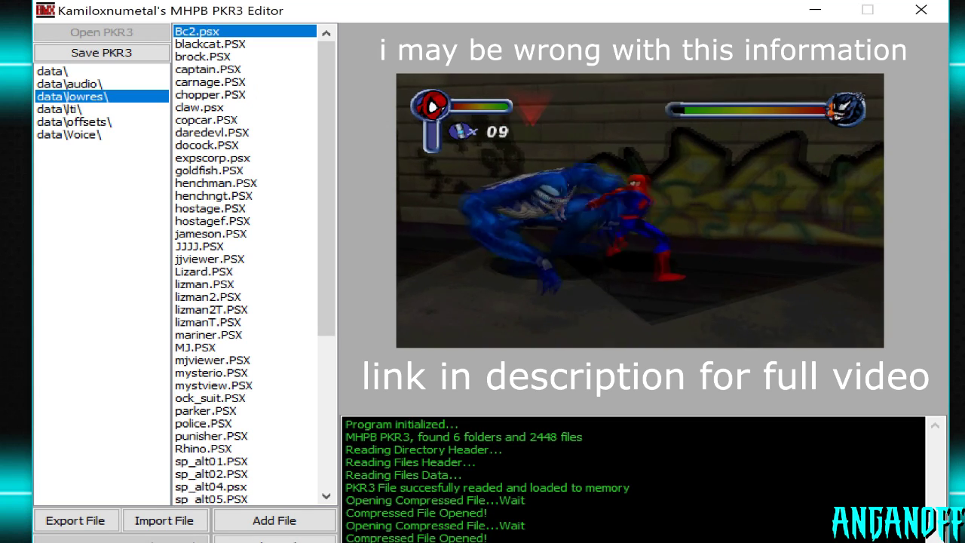
Step: Open the data\lti folder, select butlarrow.bmp and enable Always Preview Compressed BMP
click(59, 109)
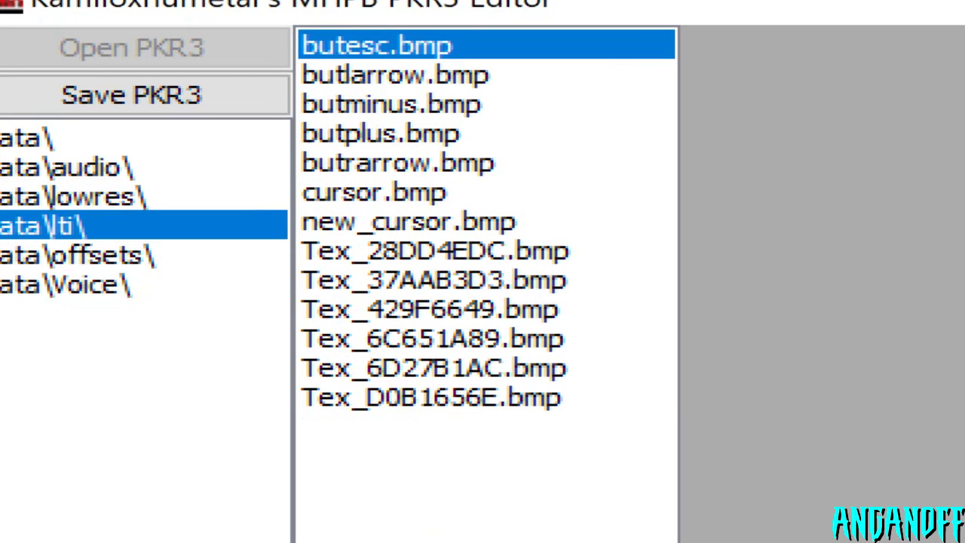
click(396, 75)
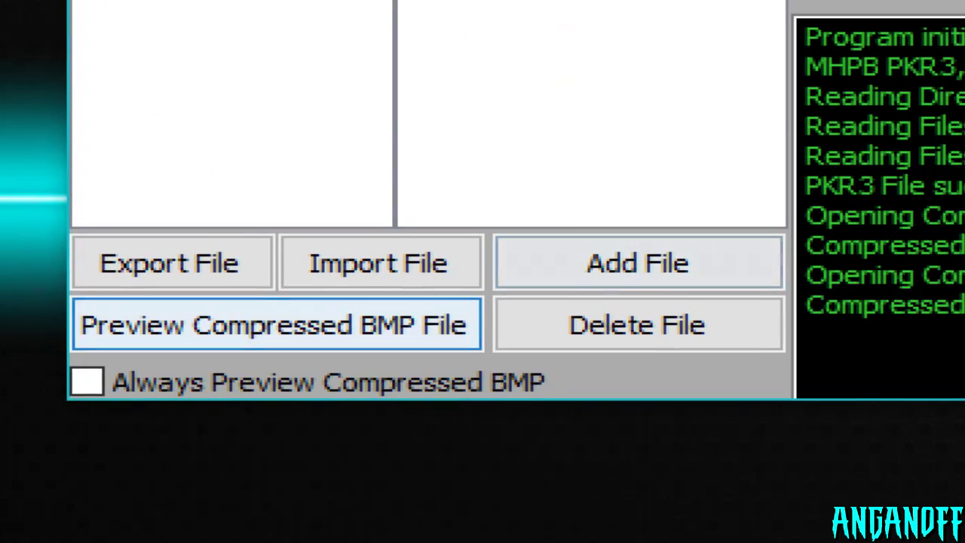
click(87, 381)
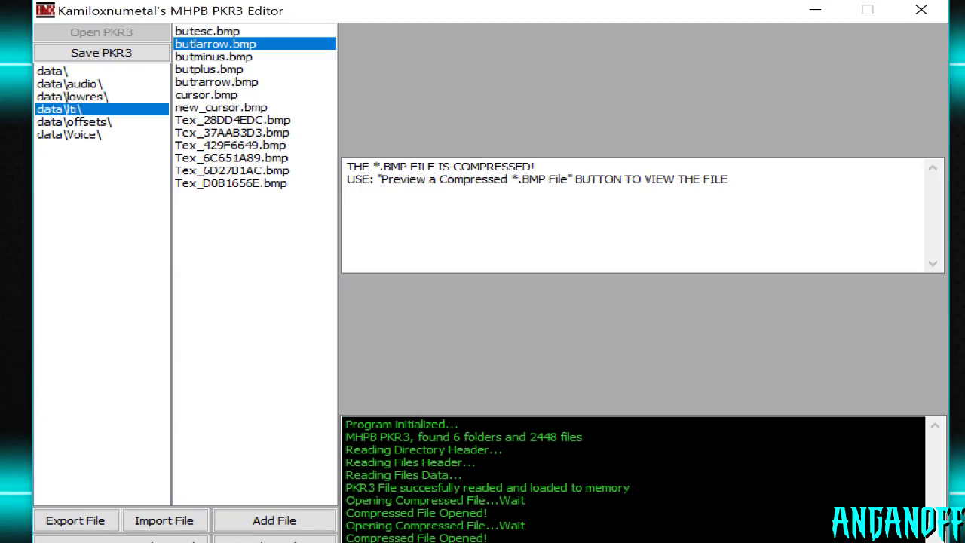
Step: Preview the button images from butesc.bmp to butrarrow.bmp, plus cursor.bmp and new_cursor.bmp, one by one
click(208, 32)
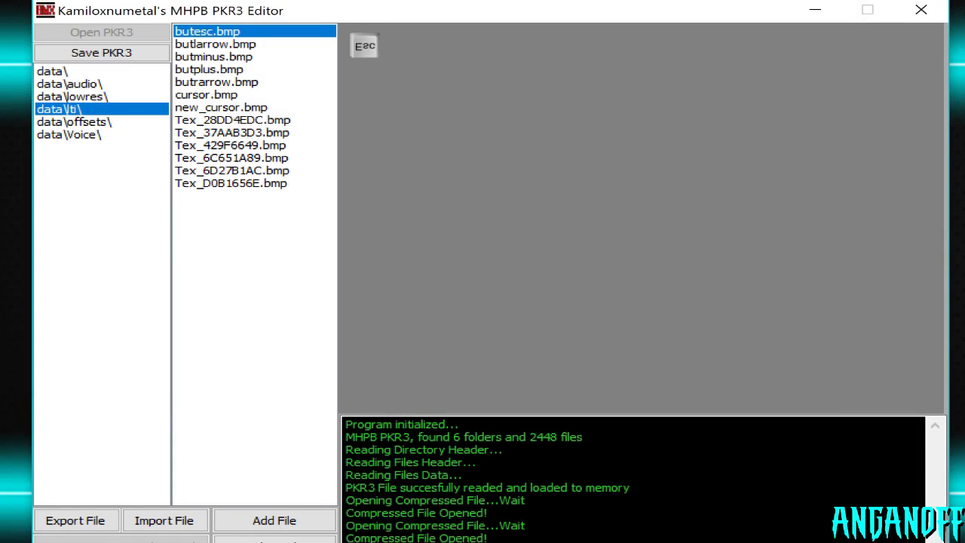
click(215, 44)
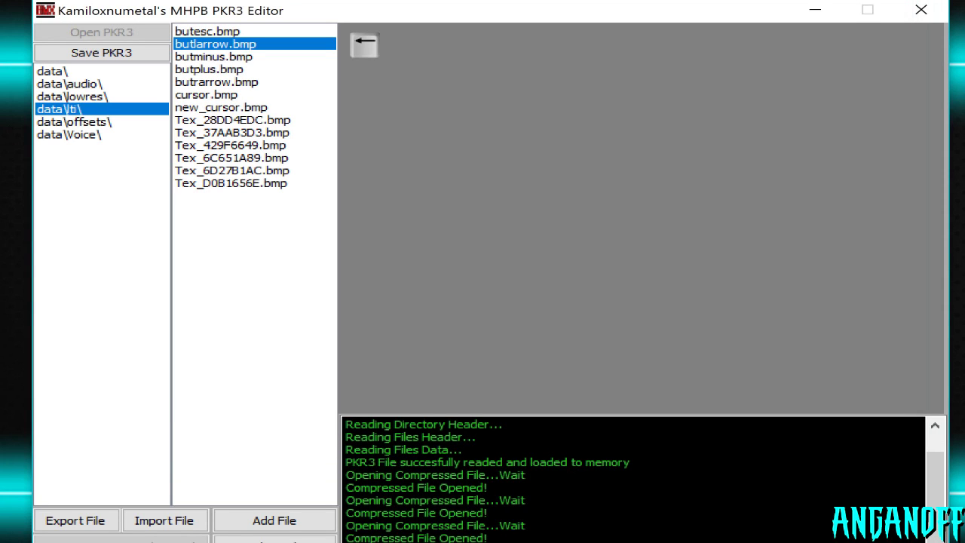
click(214, 56)
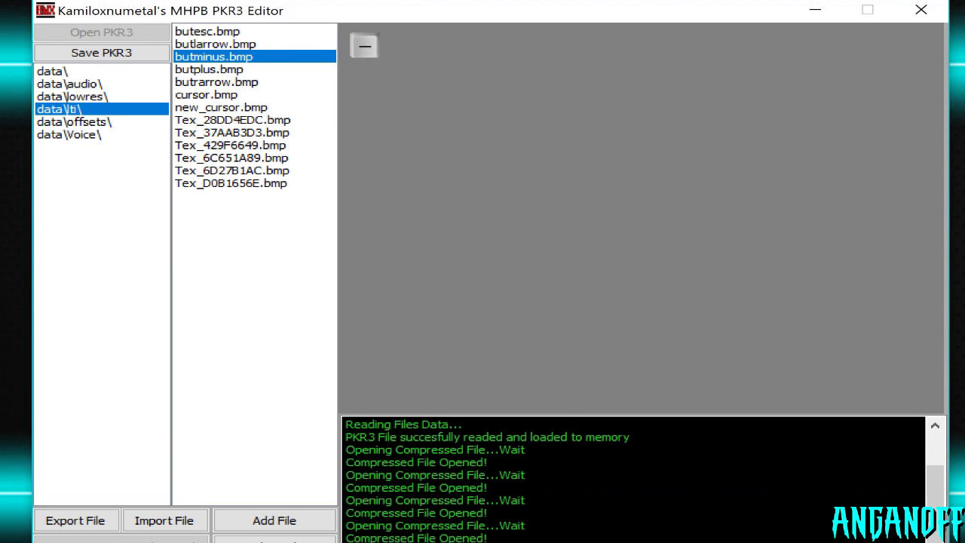
click(209, 69)
click(213, 56)
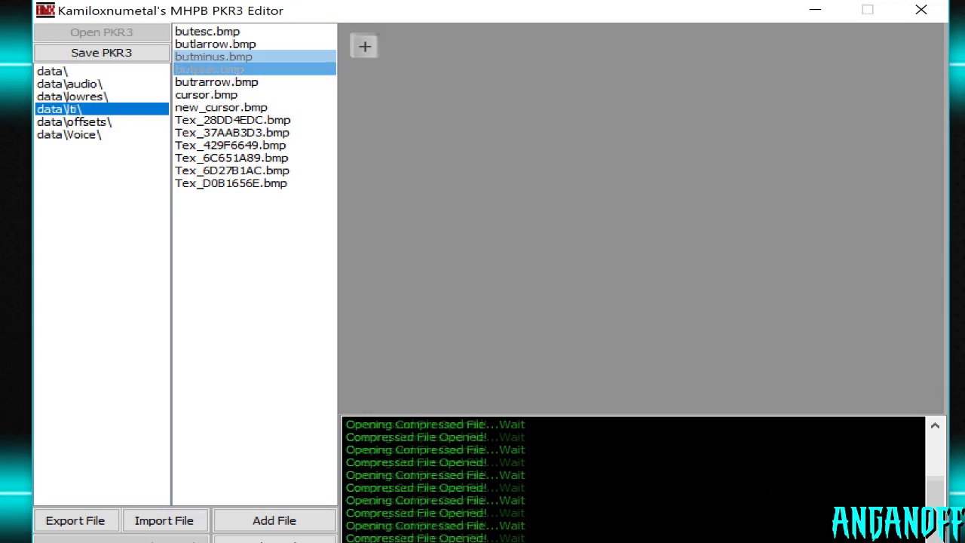
click(209, 69)
click(216, 82)
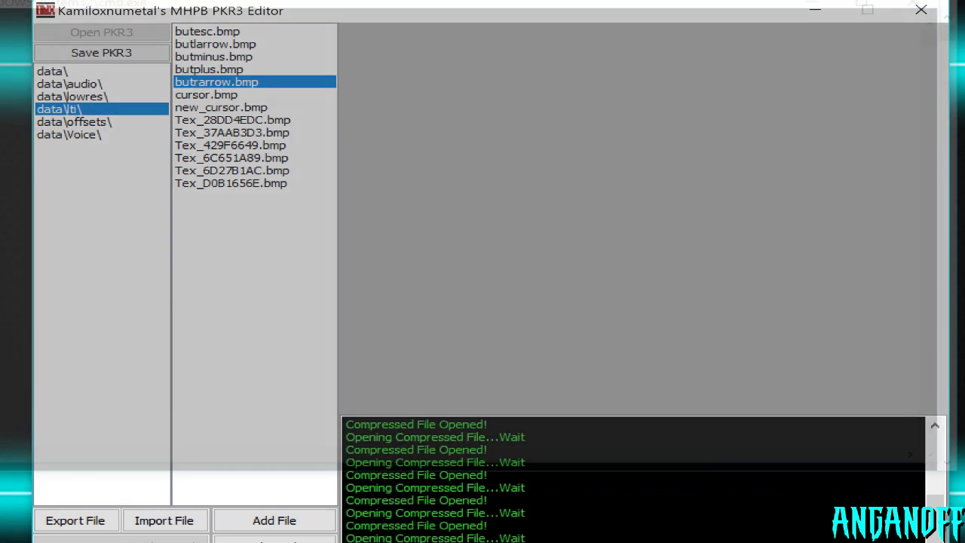
click(206, 95)
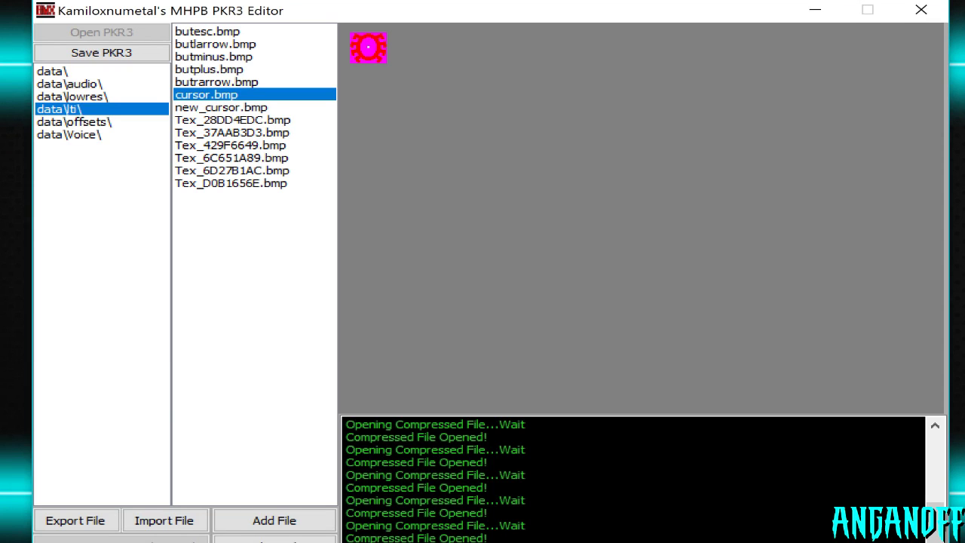
click(221, 107)
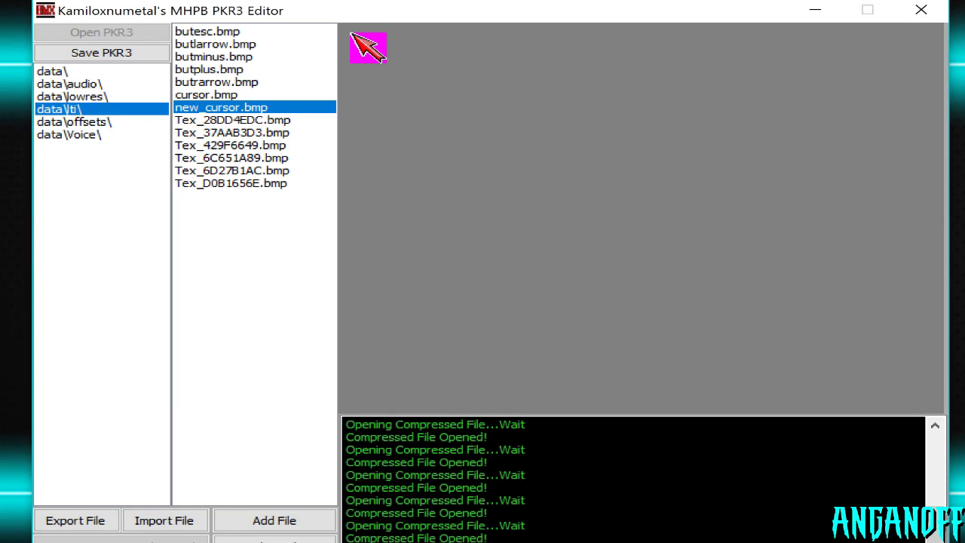
Step: Preview the Tex_ bitmaps in the data\lti folder, including Tex_6C651A89.bmp, Tex_429F6649.bmp, Tex_37AAB3D3.bmp and Tex_28DD4EDC.bmp
click(232, 158)
click(232, 170)
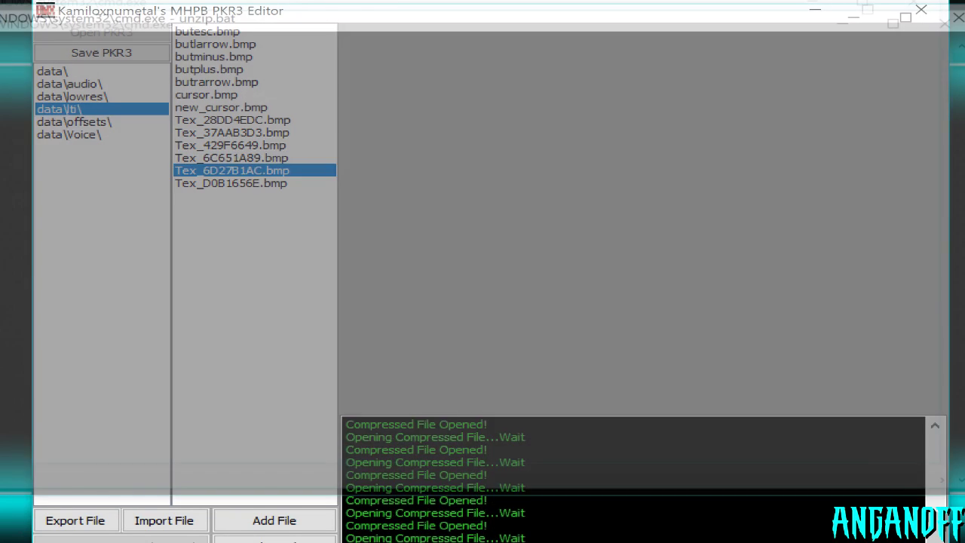
click(230, 183)
click(232, 171)
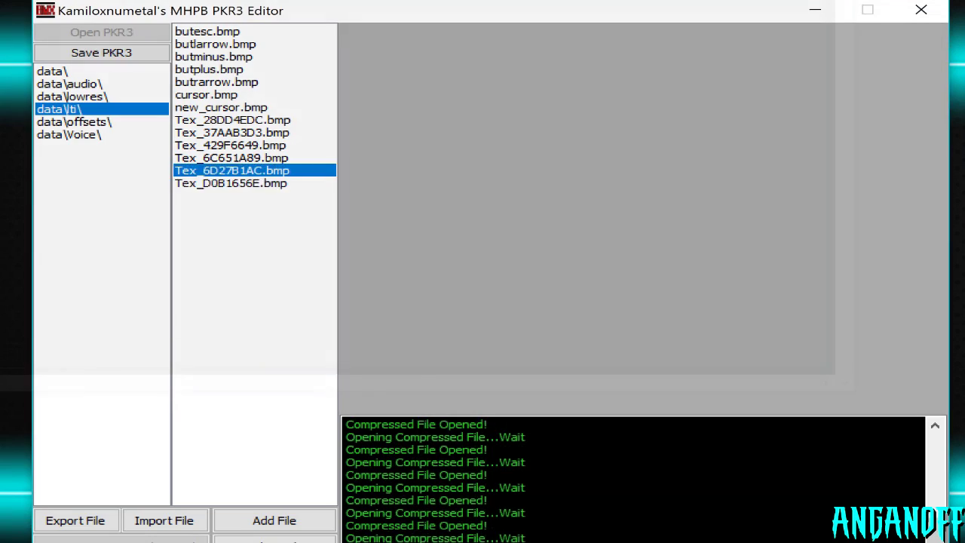
click(231, 158)
click(230, 145)
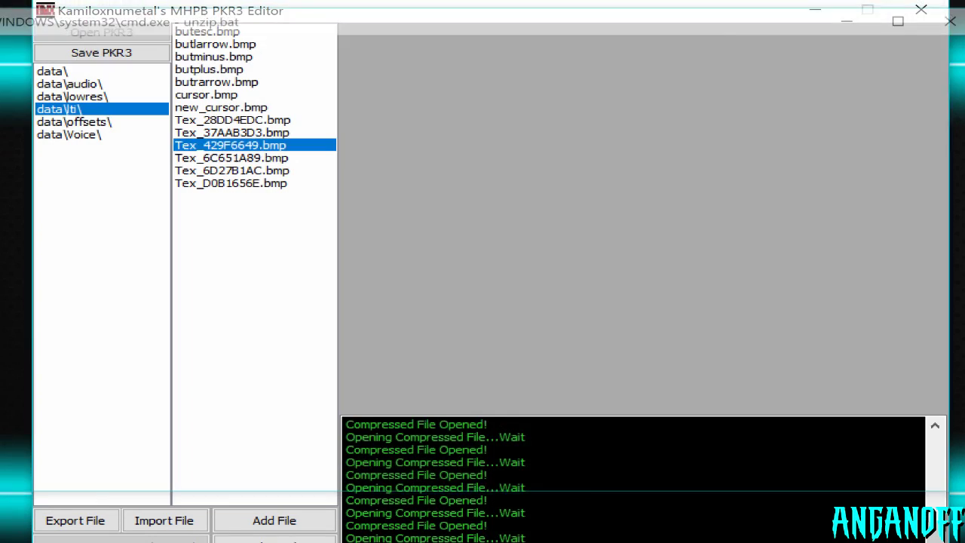
click(231, 158)
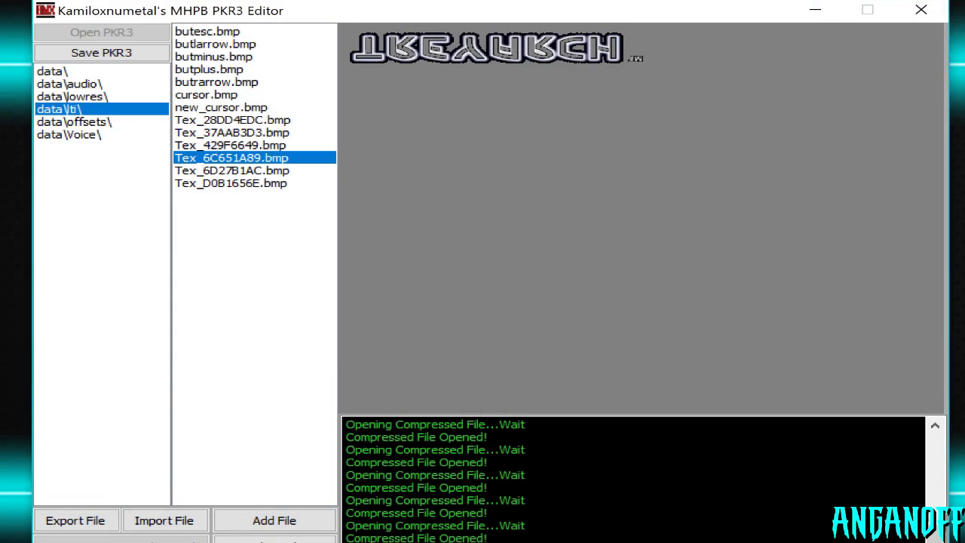
click(230, 145)
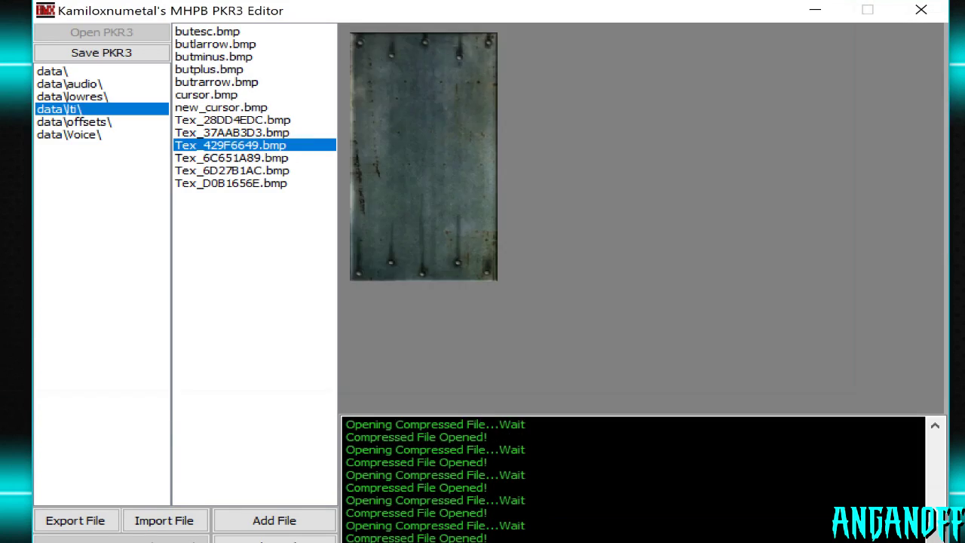
click(232, 132)
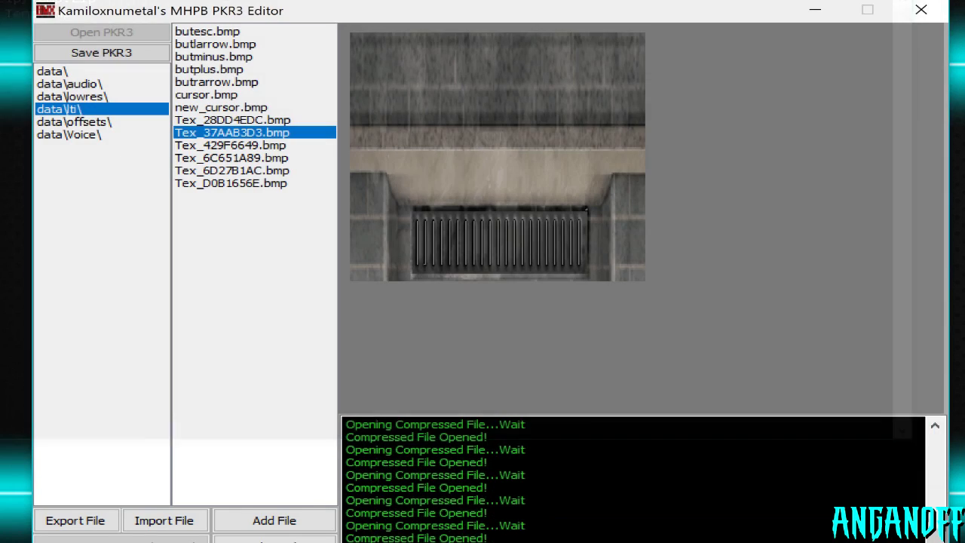
click(232, 120)
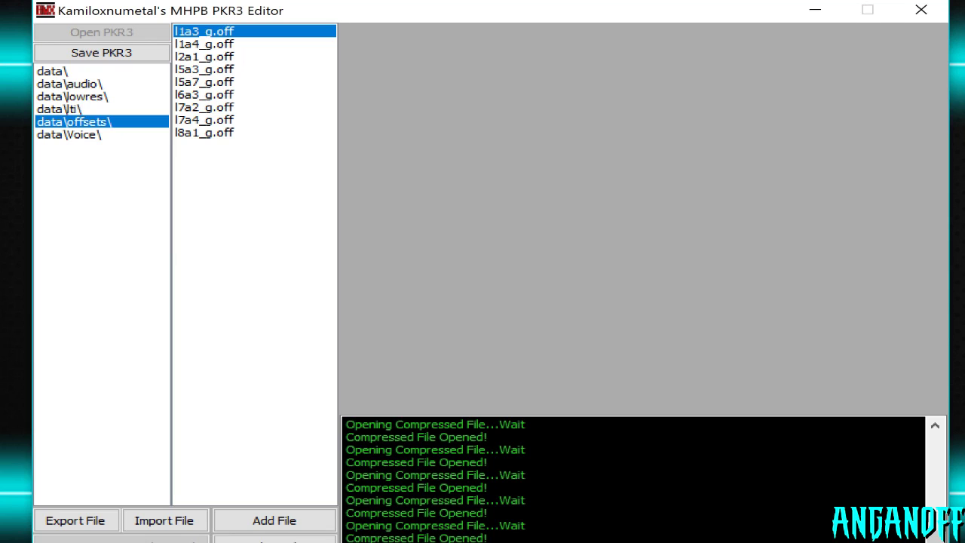
Step: Export the voice file L3a2_31 from the data\Voice folder to the Desktop
click(70, 134)
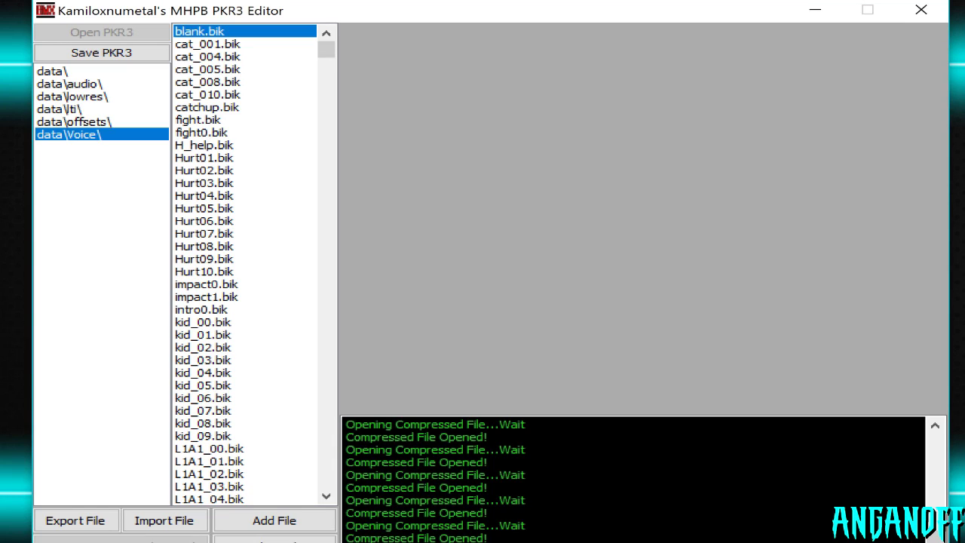
drag(326, 49, 326, 163)
click(209, 170)
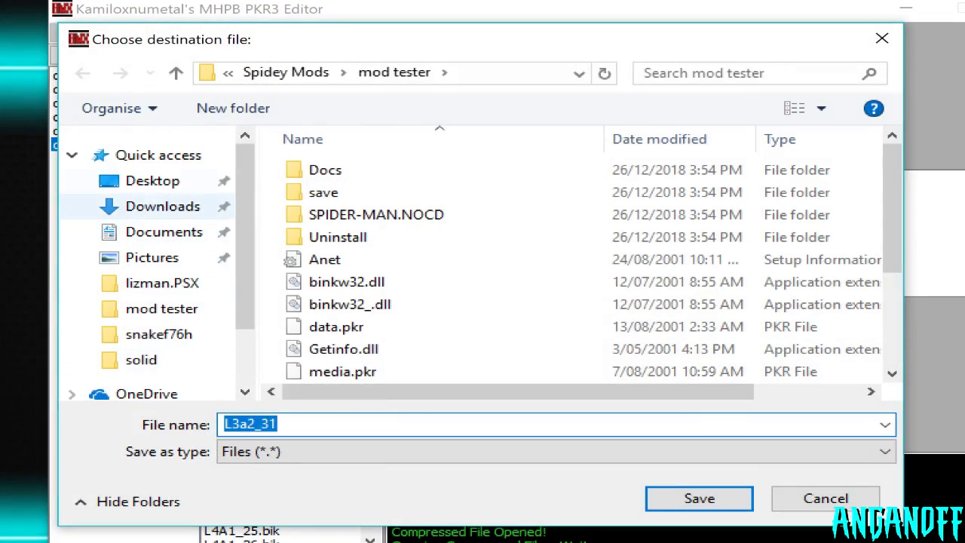
click(152, 180)
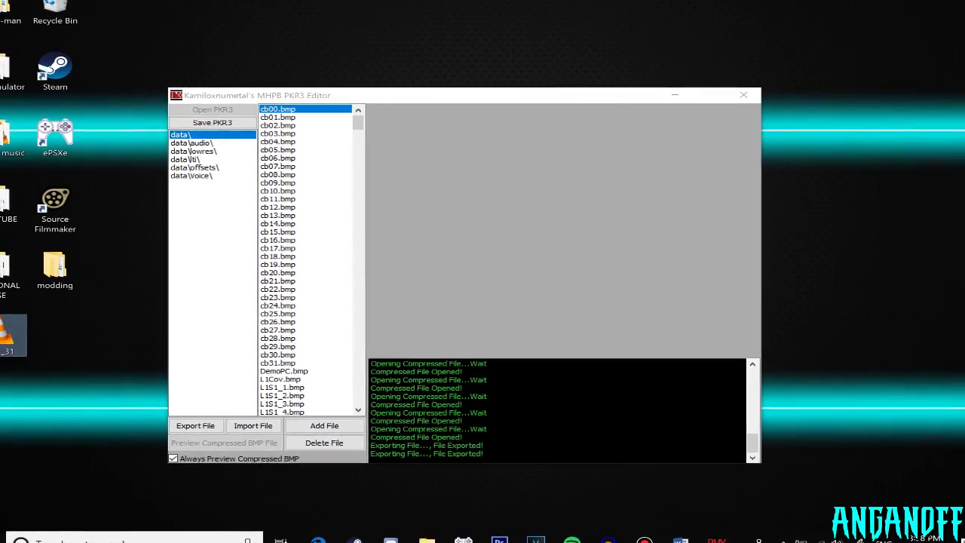
Step: Browse the data folder's PSH files and continue down to the level and character PSX files
scroll(310, 260, down, 20)
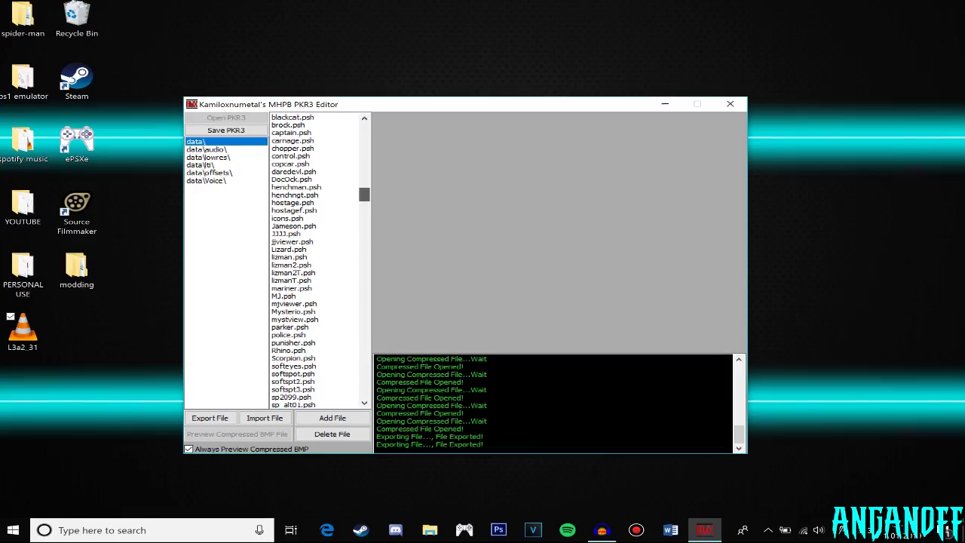
scroll(309, 260, down, 15)
scroll(332, 271, down, 15)
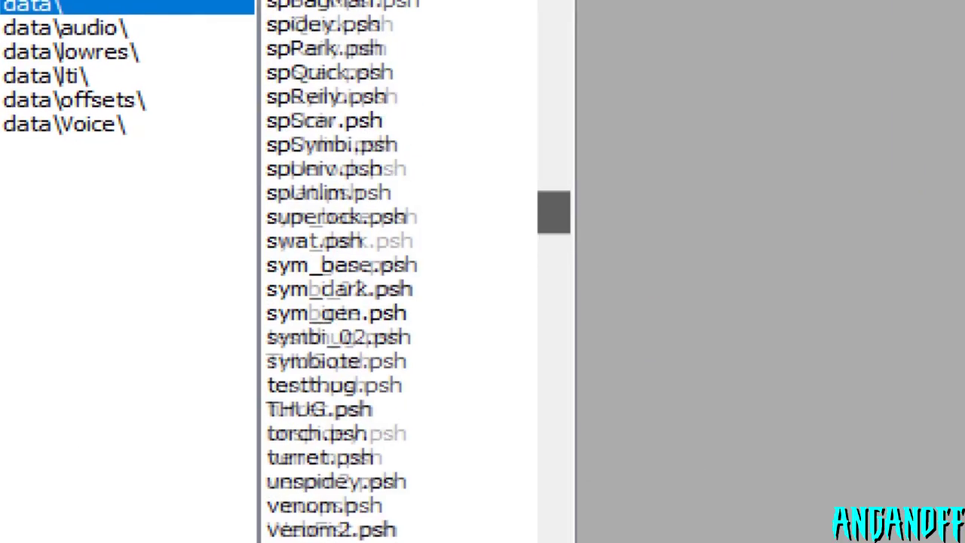
scroll(332, 272, up, 3)
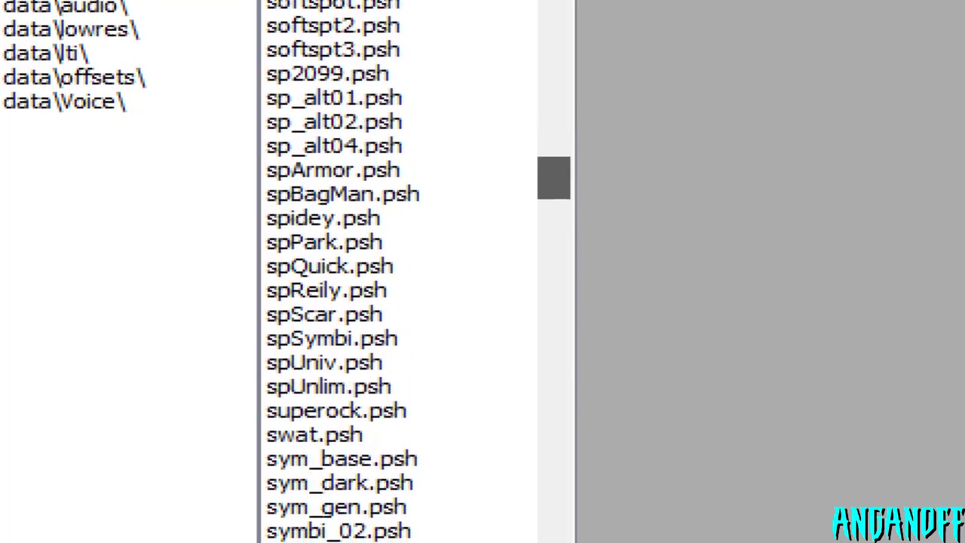
scroll(332, 271, down, 20)
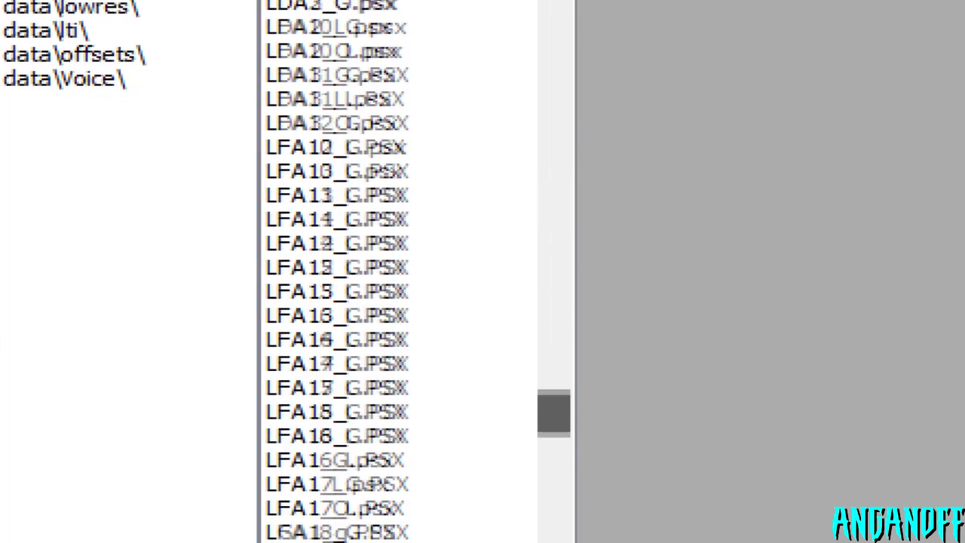
scroll(339, 272, down, 15)
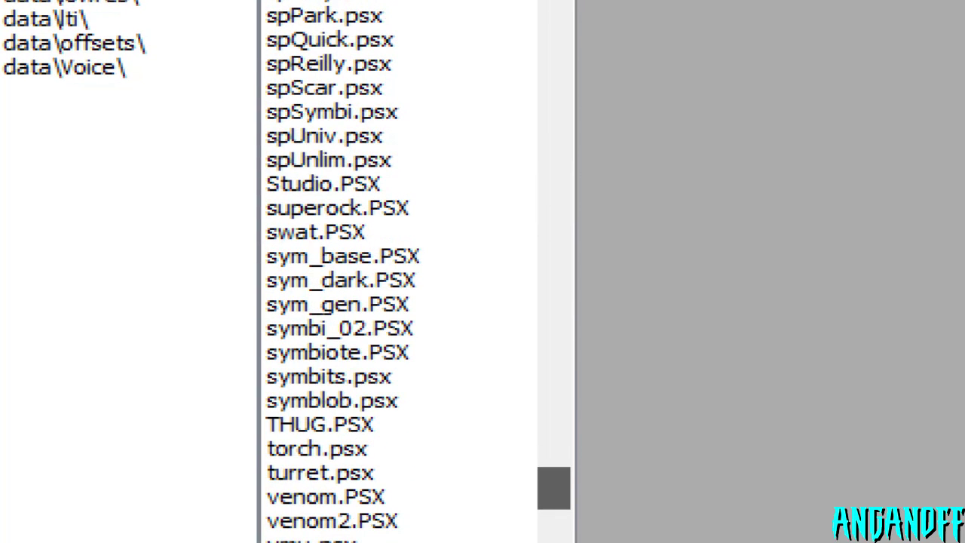
Step: Export symbiote.PSX from the data folder to the Desktop as a zip file
click(337, 352)
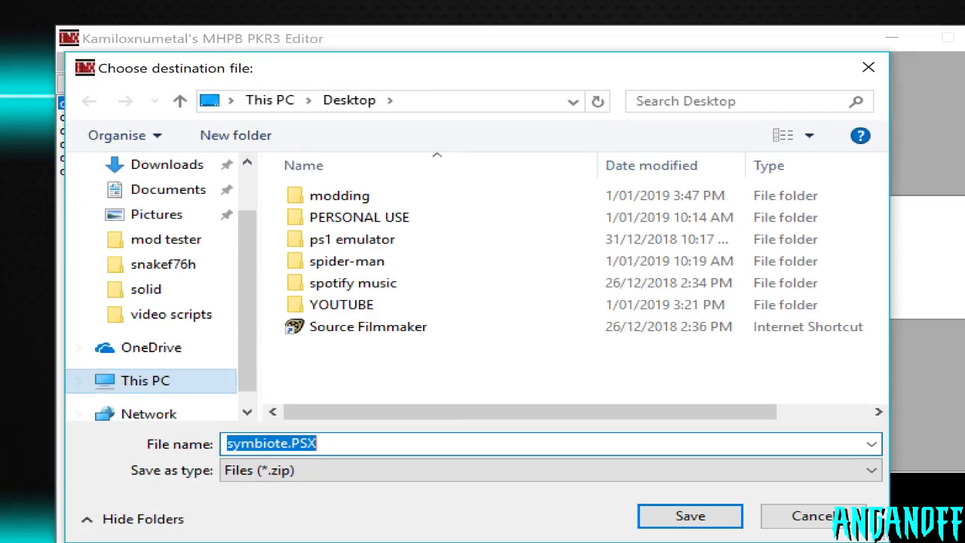
scroll(166, 294, up, 1)
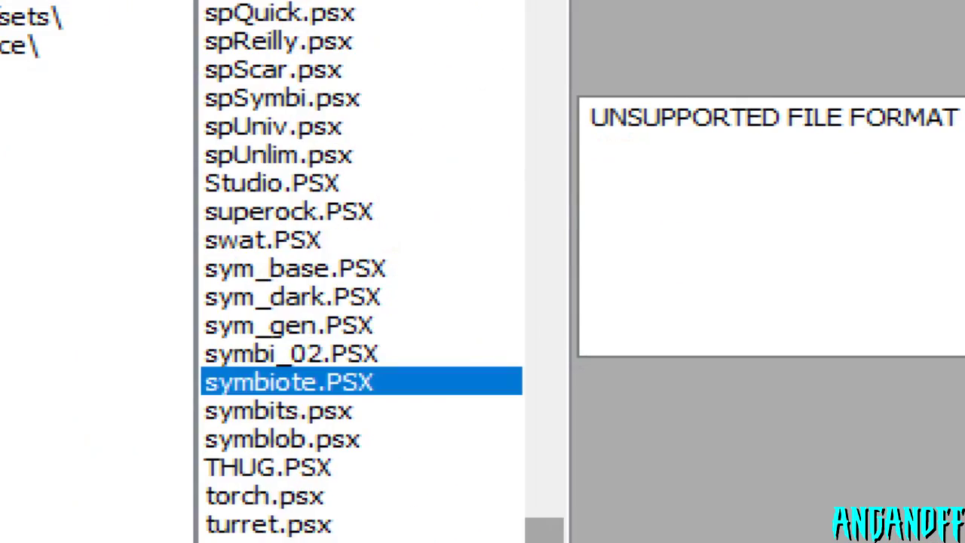
Step: Export lizman.PSX from the data folder to the Desktop as a zip file
scroll(290, 271, up, 6)
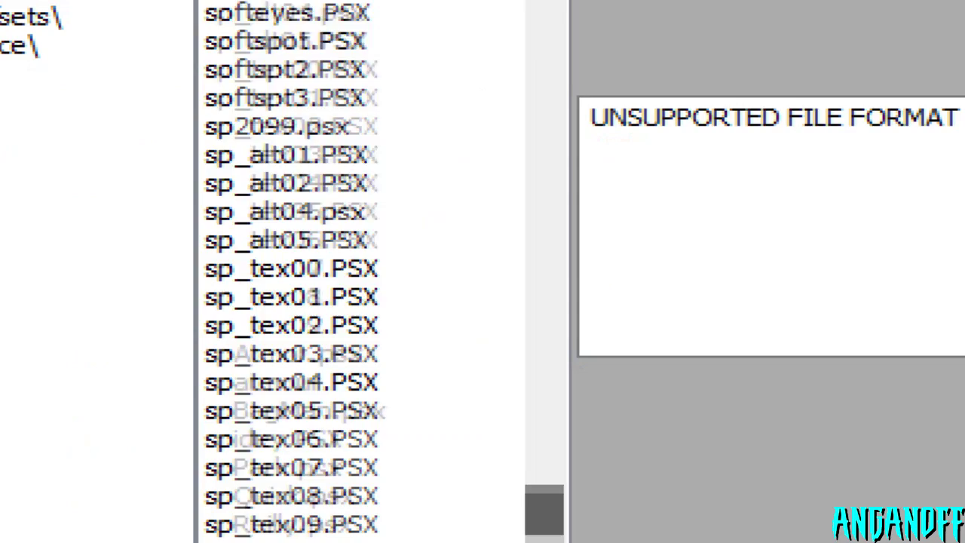
scroll(290, 271, up, 5)
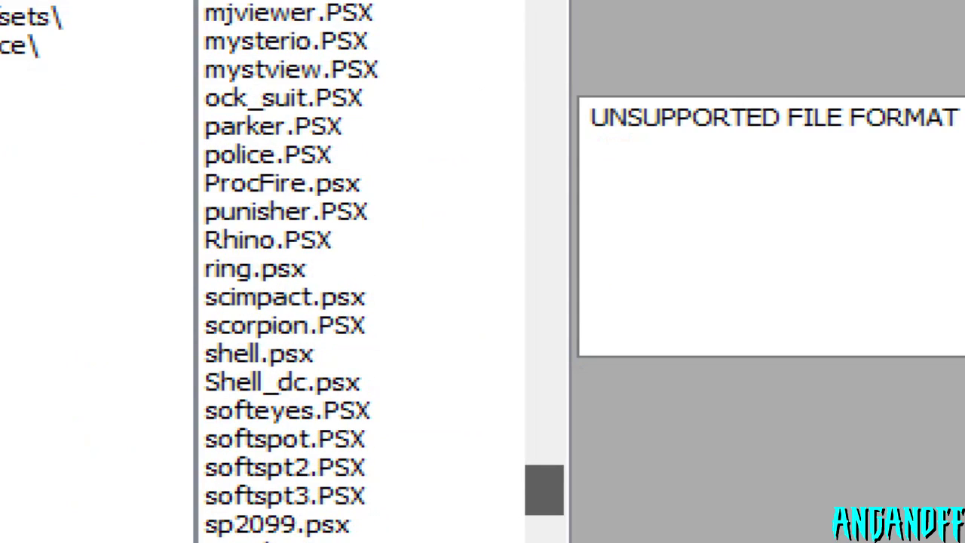
scroll(290, 272, up, 4)
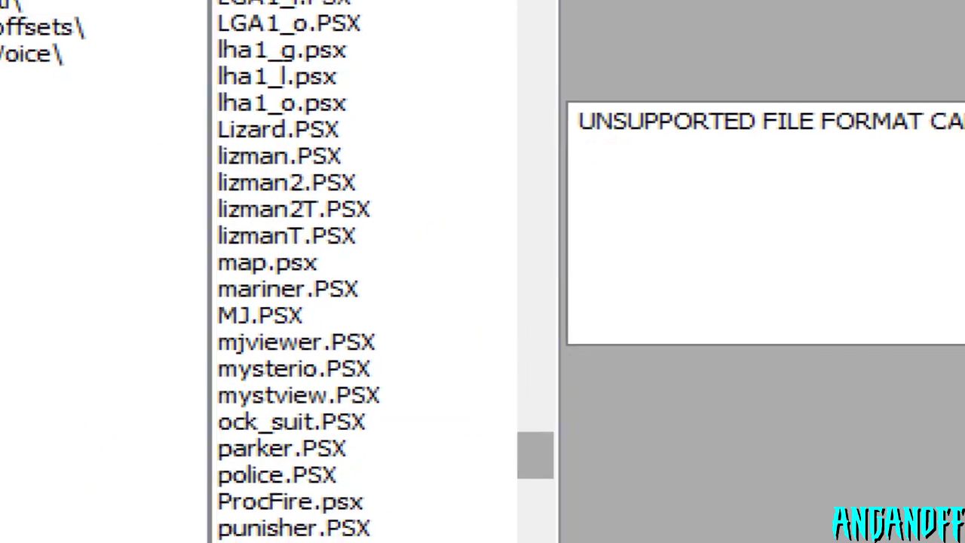
double_click(279, 156)
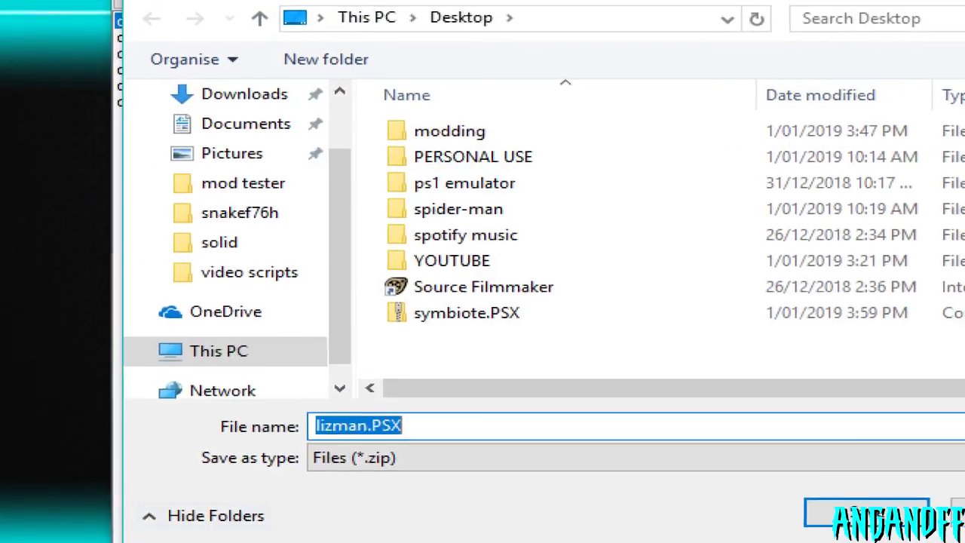
click(859, 513)
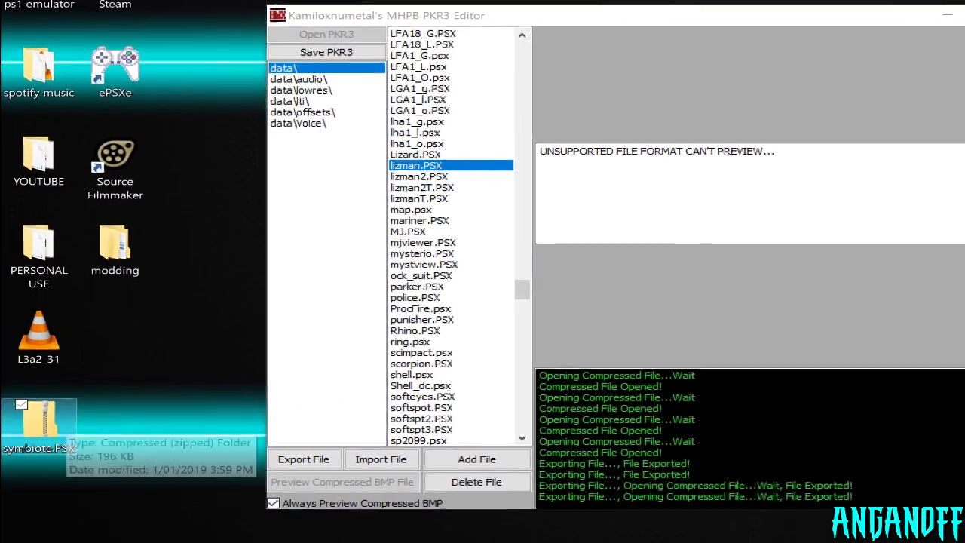
Step: Extract the exported symbiote.PSX zip file on the Desktop into its own folder
right_click(38, 392)
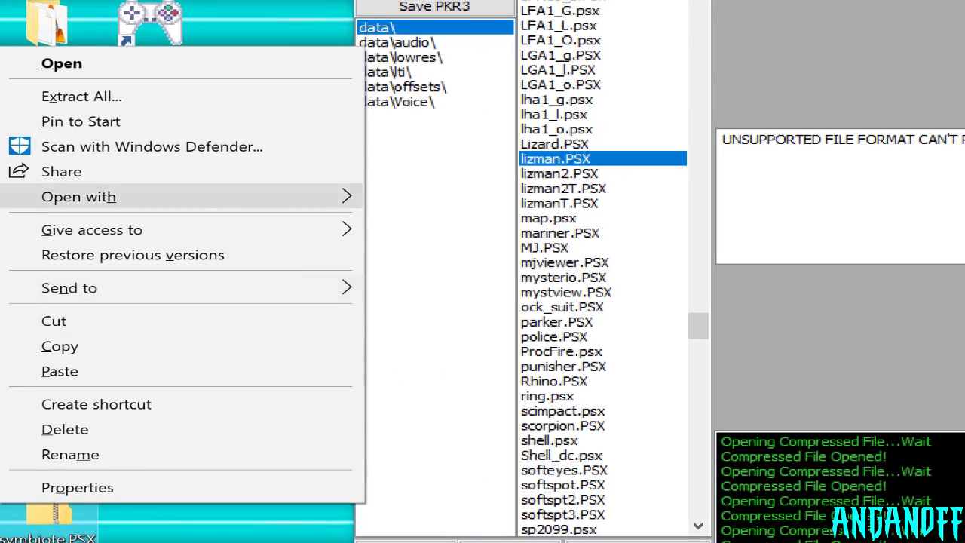
click(82, 96)
click(915, 510)
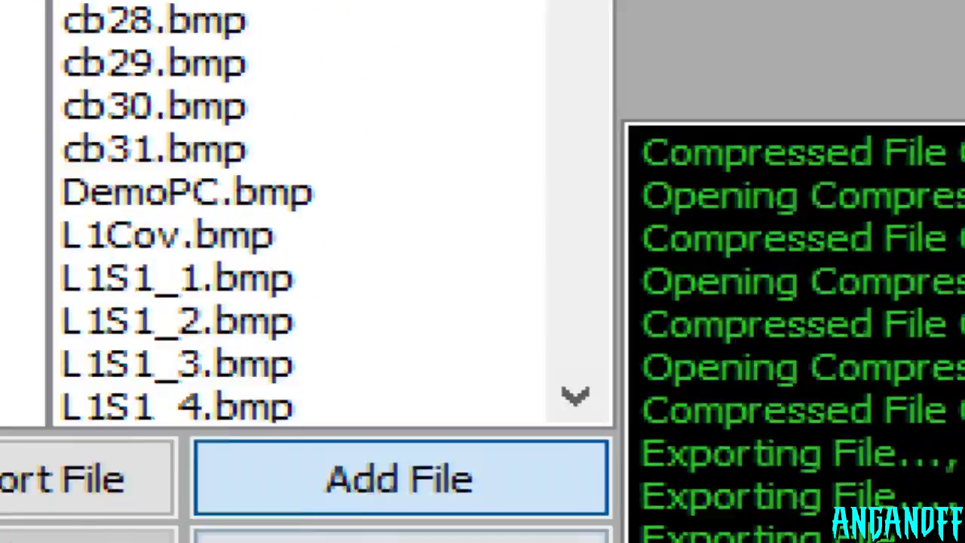
Step: Add the extracted symbiote.PSX to the archive's data folder under the internal name lizman.PSX
click(568, 294)
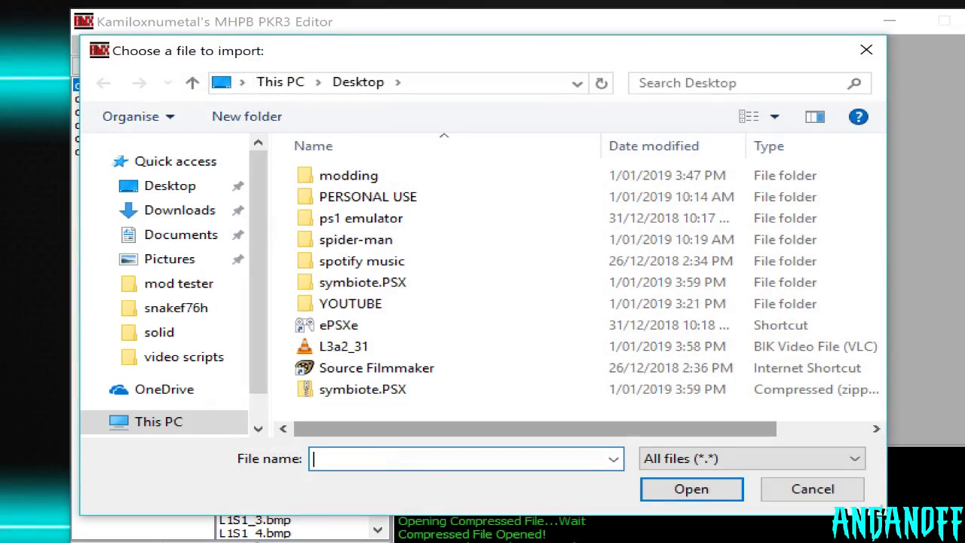
text(sym)
key(Down)
key(Return)
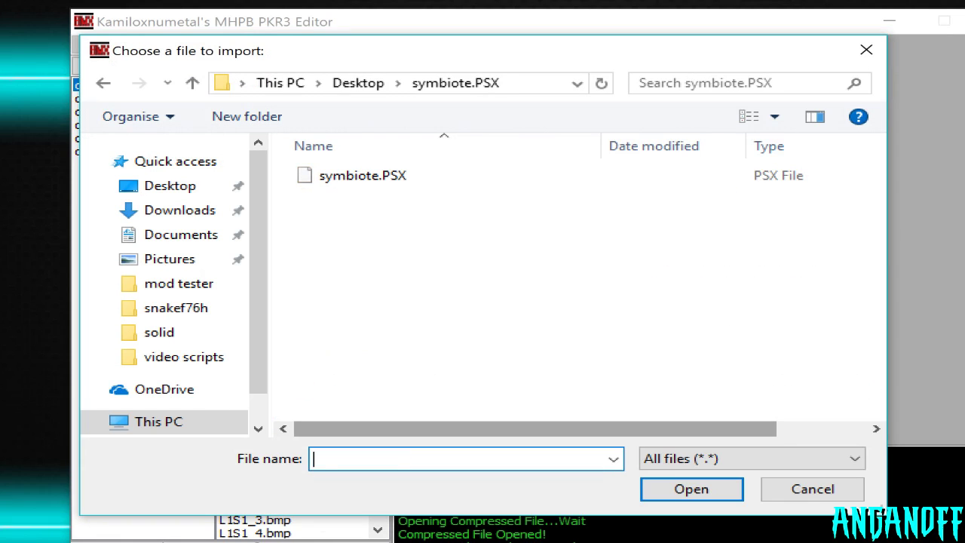
click(362, 176)
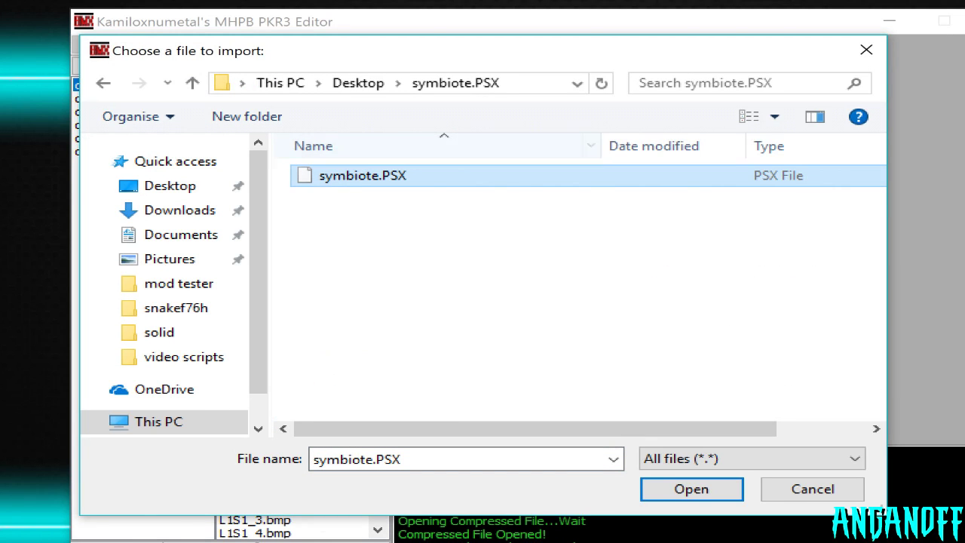
key(Return)
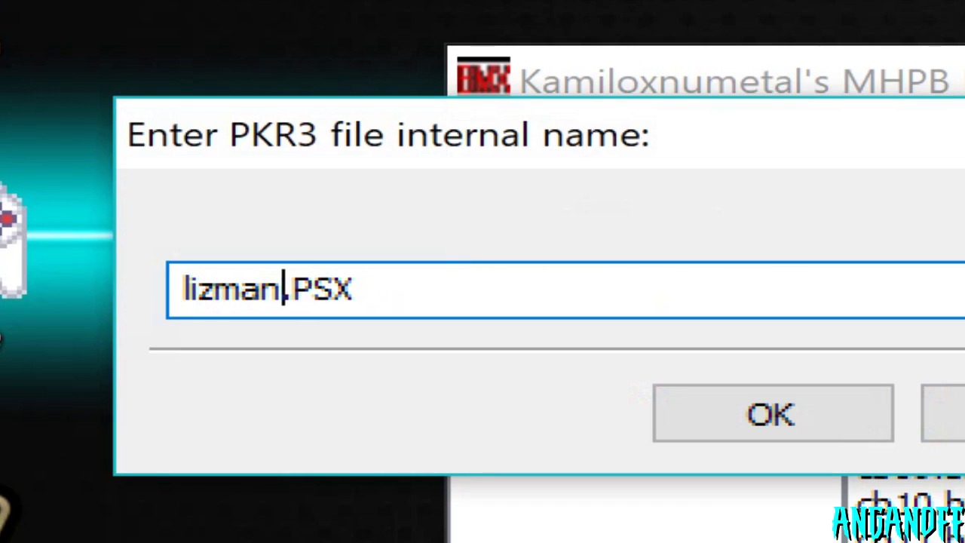
key(Return)
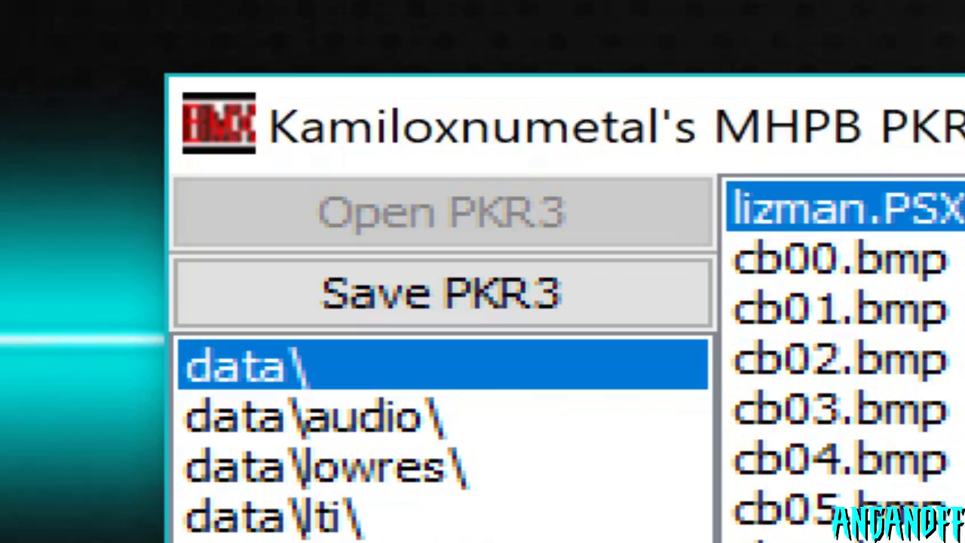
Step: Save the modified archive over data.pkr in the mod tester folder
click(126, 106)
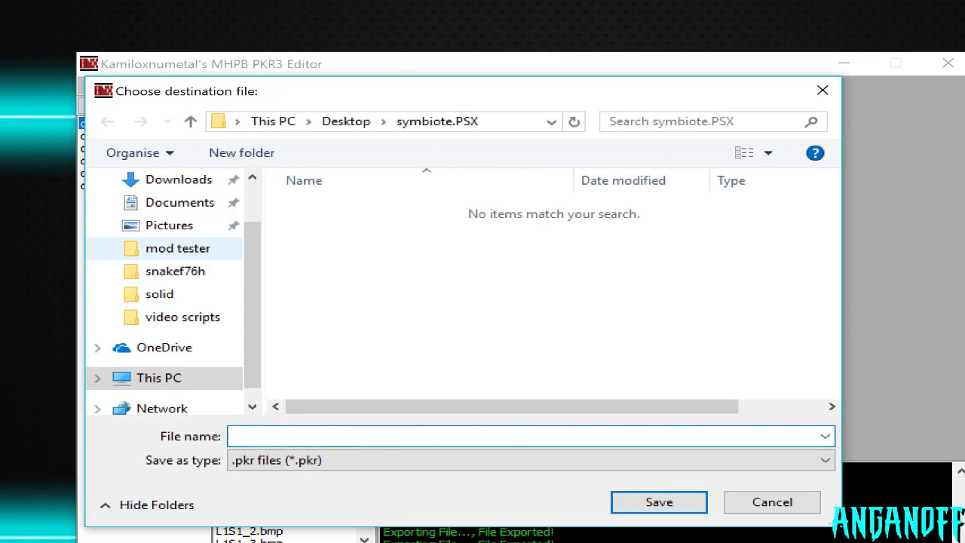
click(178, 249)
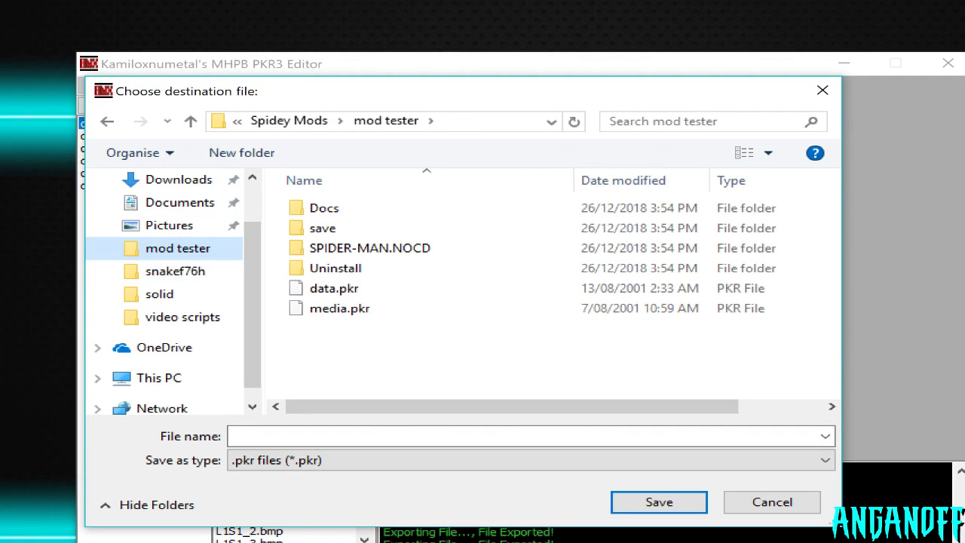
click(334, 289)
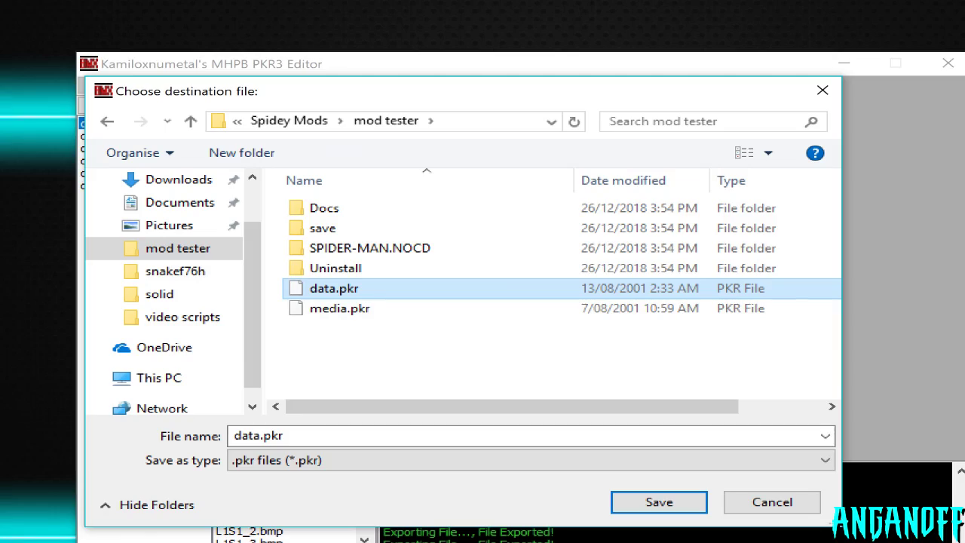
key(Return)
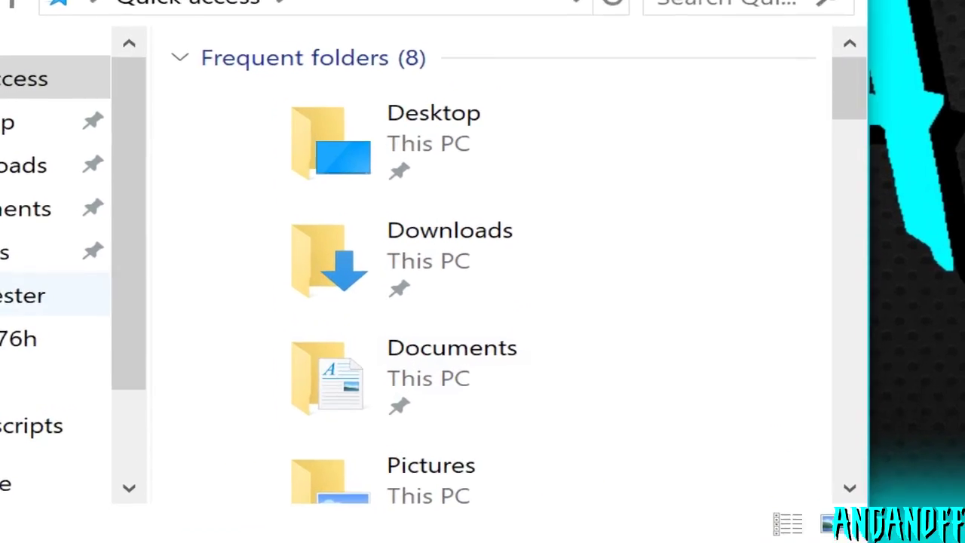
Step: Launch the Spider-Man game from the mod tester folder and open its Special menu
scroll(483, 483, down, 1)
click(505, 233)
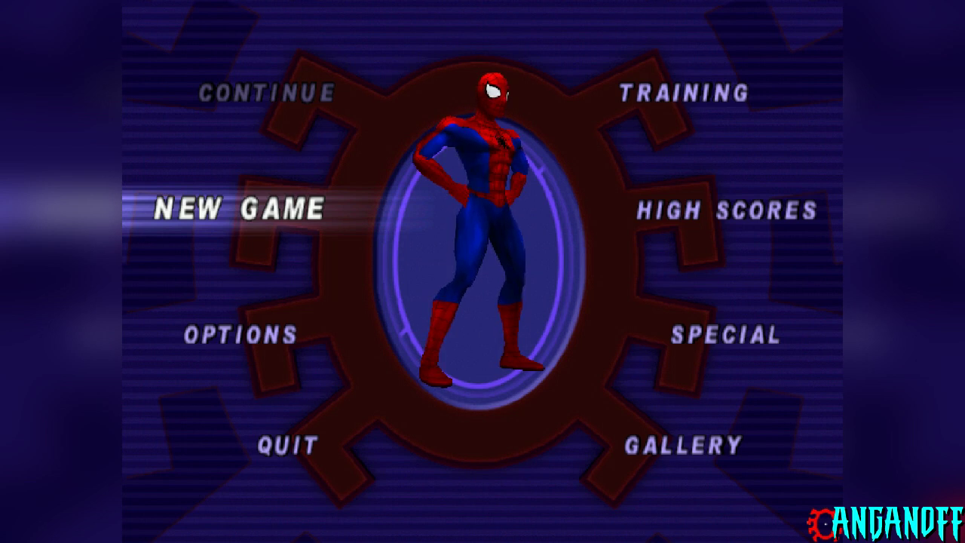
key(Right)
key(Down)
key(Left)
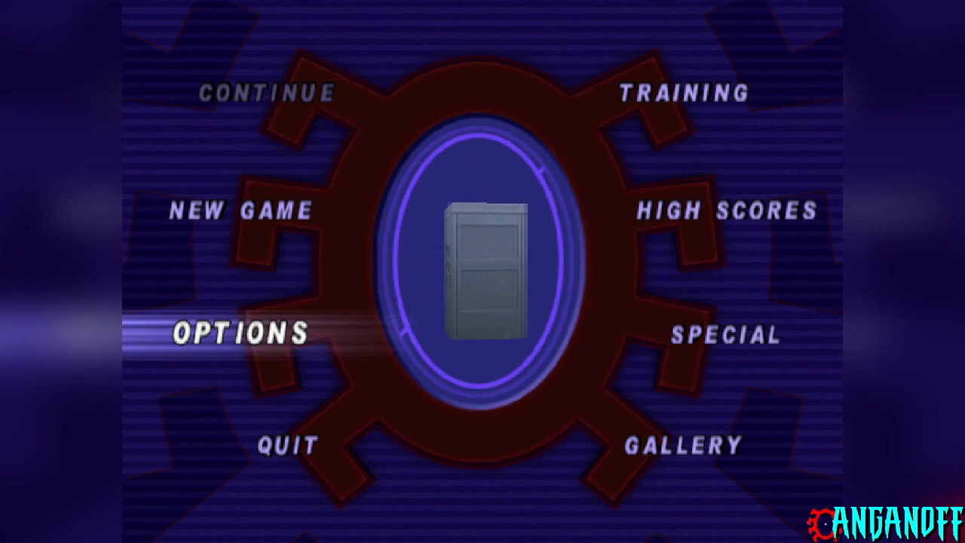
key(Down)
key(Right)
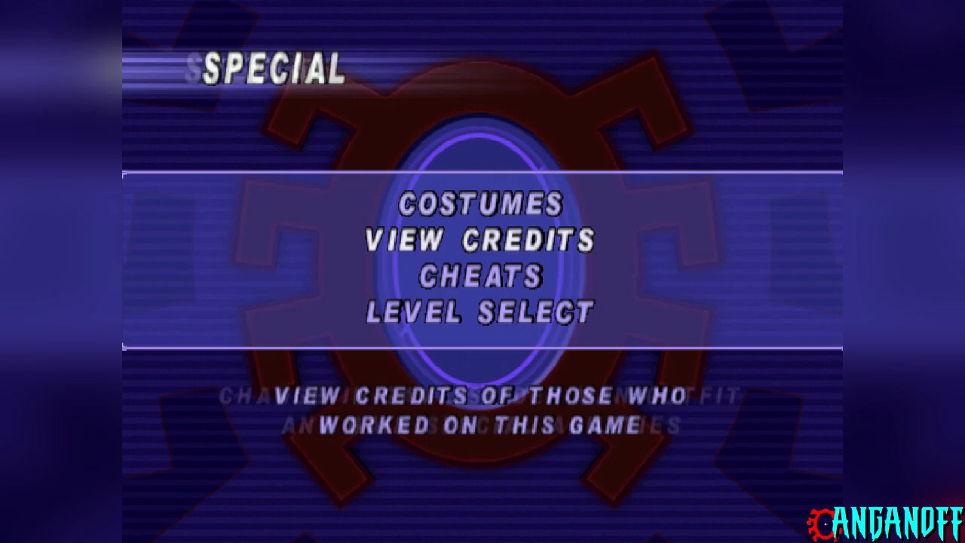
Step: Start the Catch Venom level from Level Select on Easy difficulty
key(Down)
key(Down)
key(Return)
key(Down)
key(Down)
key(Down)
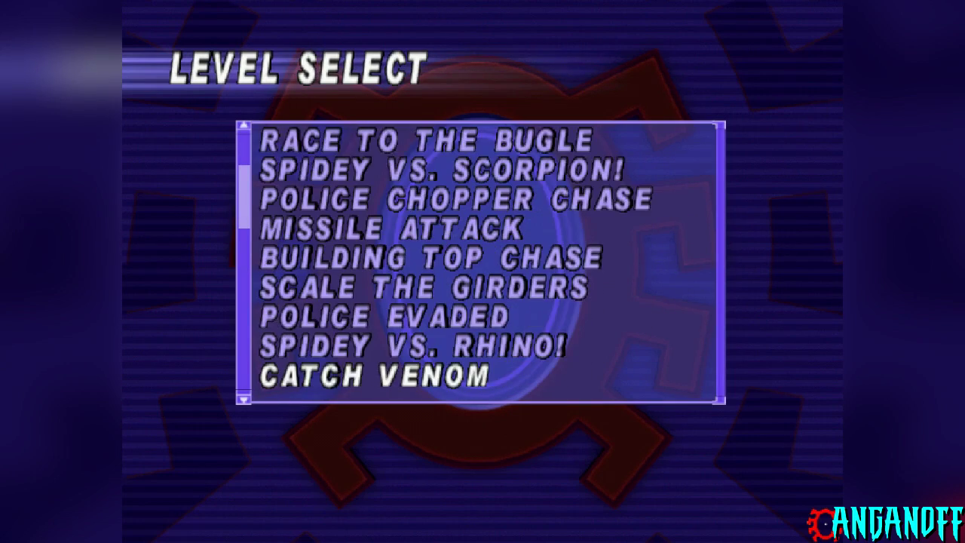
key(Return)
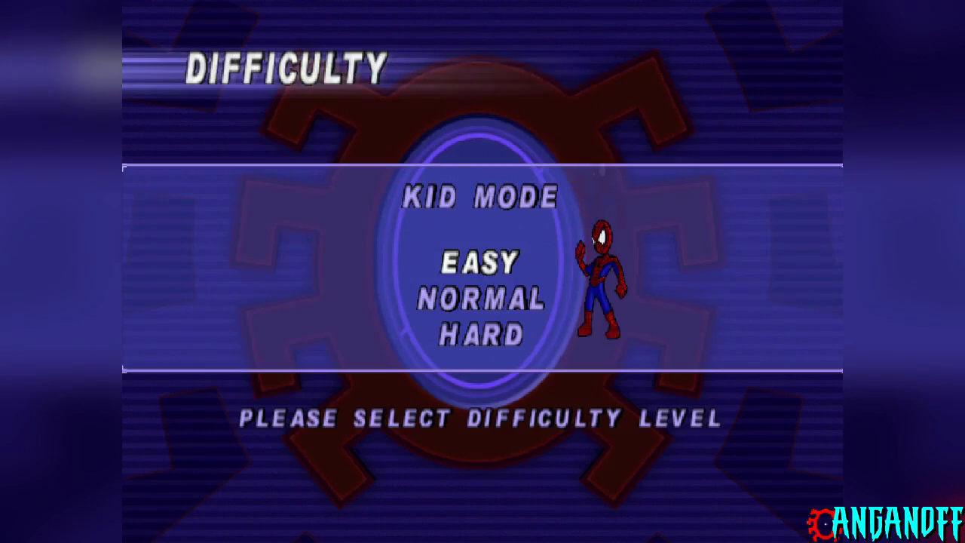
key(Return)
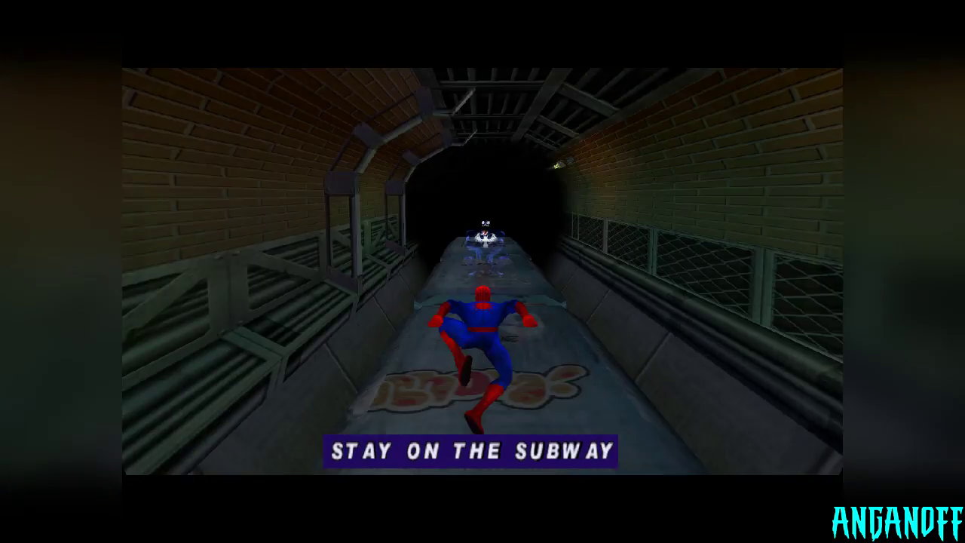
Step: Playtest the Catch Venom level, moving along the subway cars and attacking the symbiotes with strikes and webbing
key(Up)
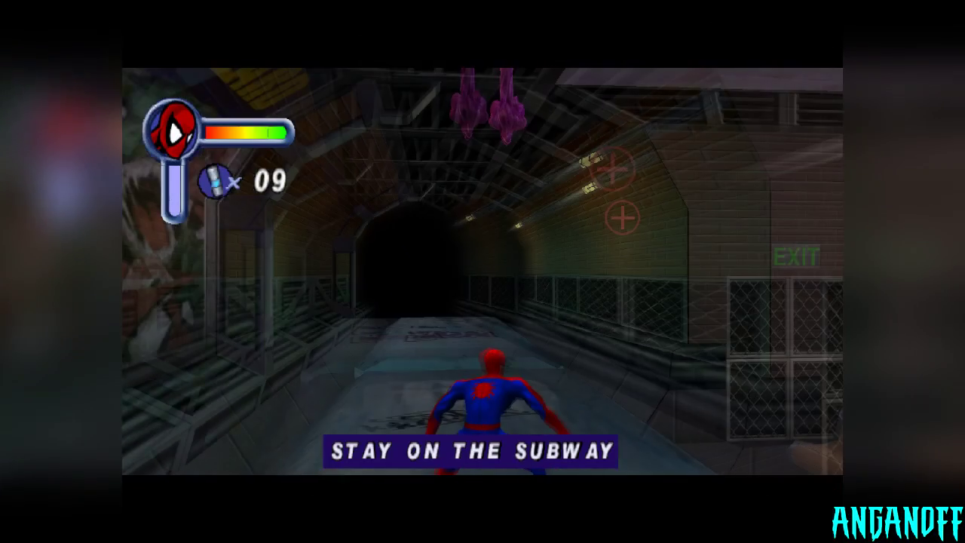
key(Up)
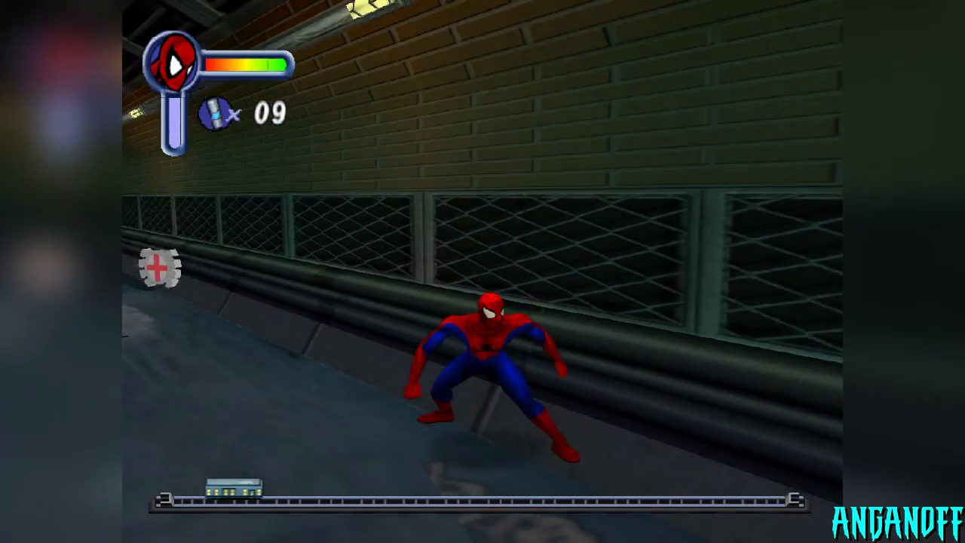
key(Up)
key(Up)
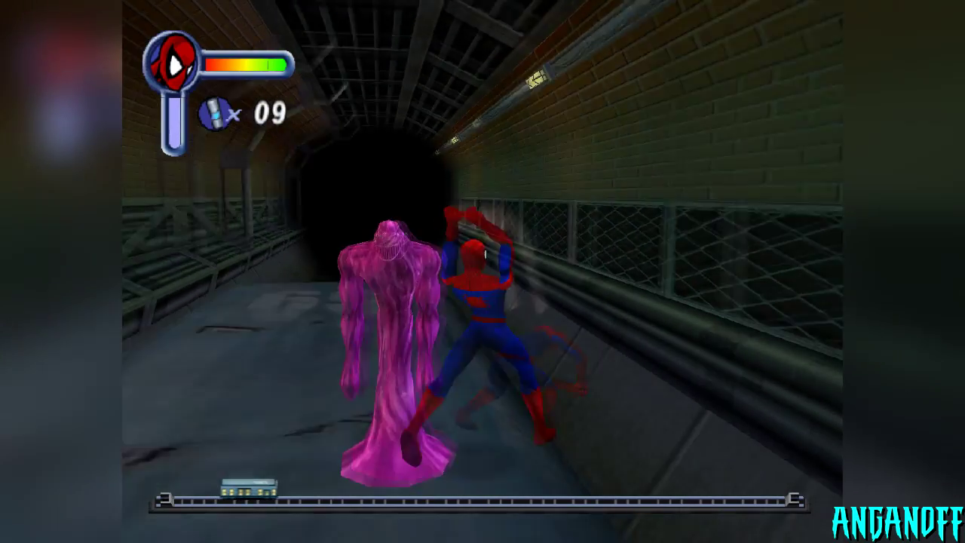
key(Left)
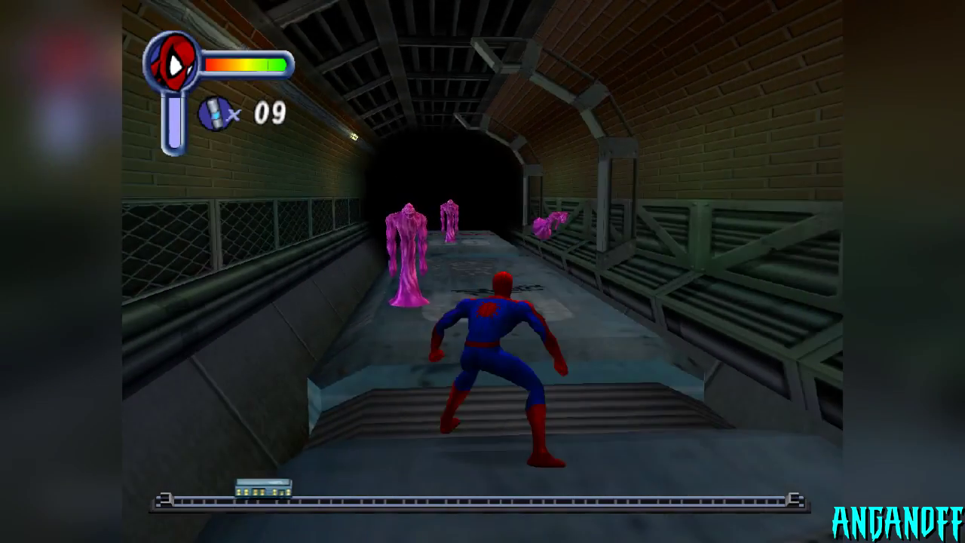
key(Up)
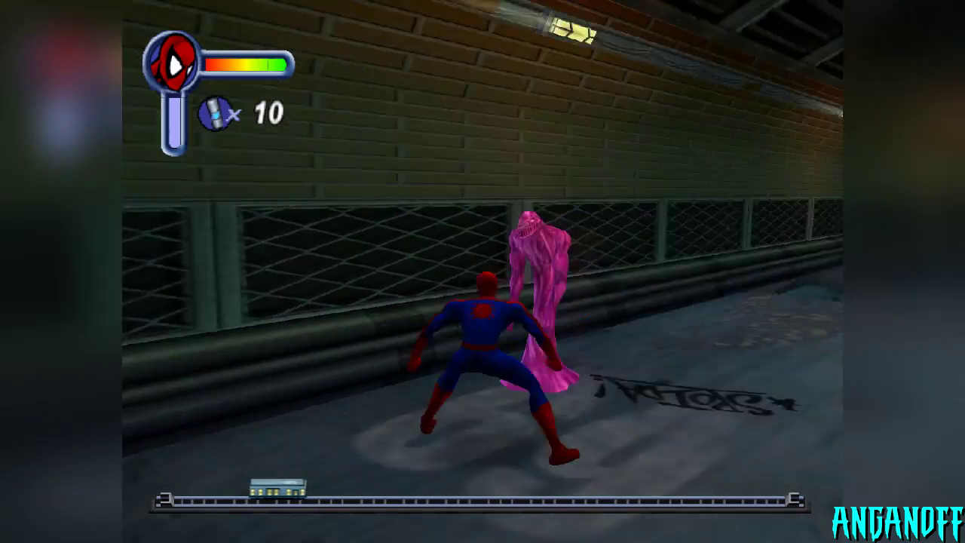
key(w)
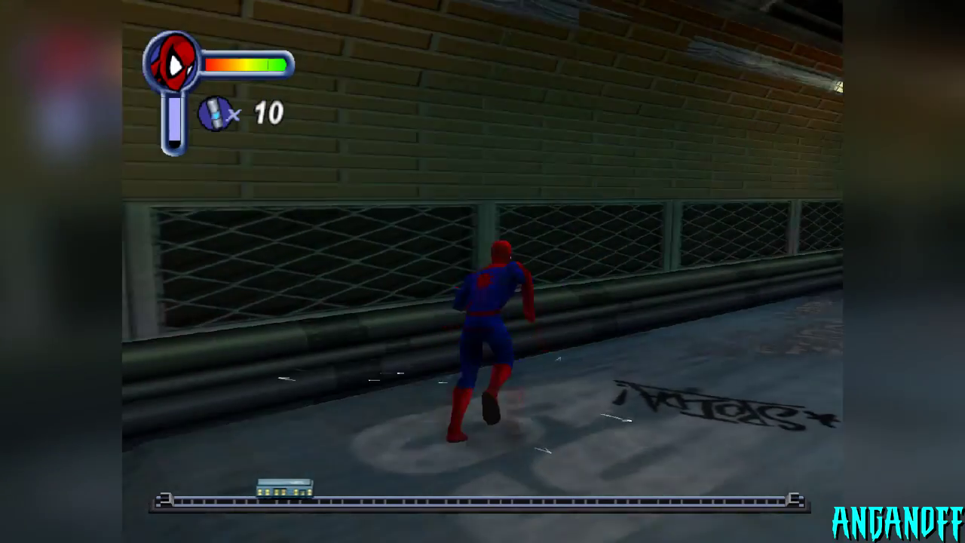
key(Up)
key(space)
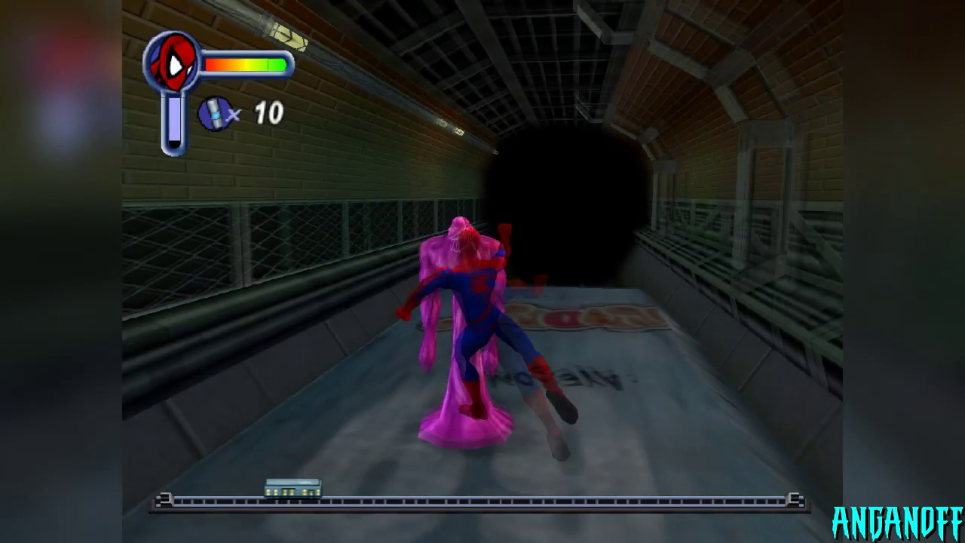
key(s)
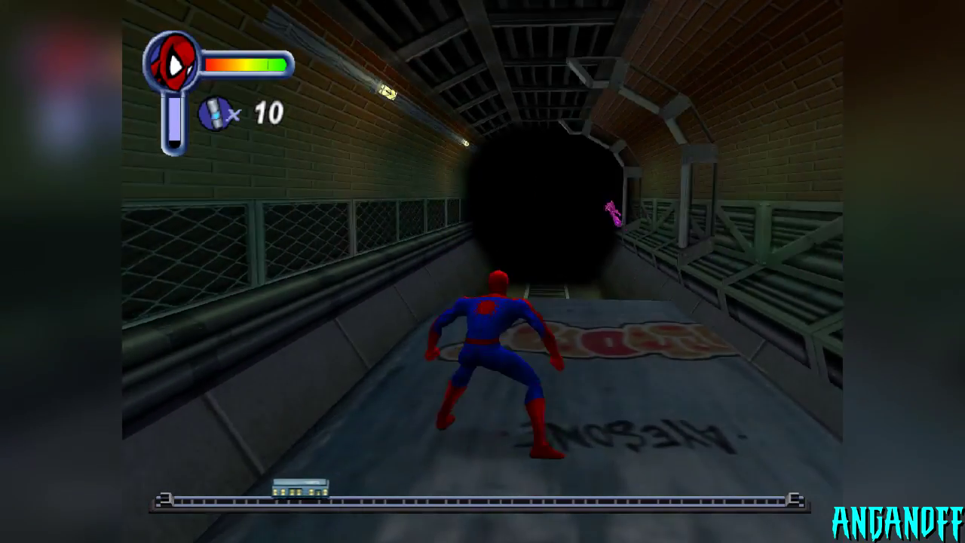
key(Down)
key(w)
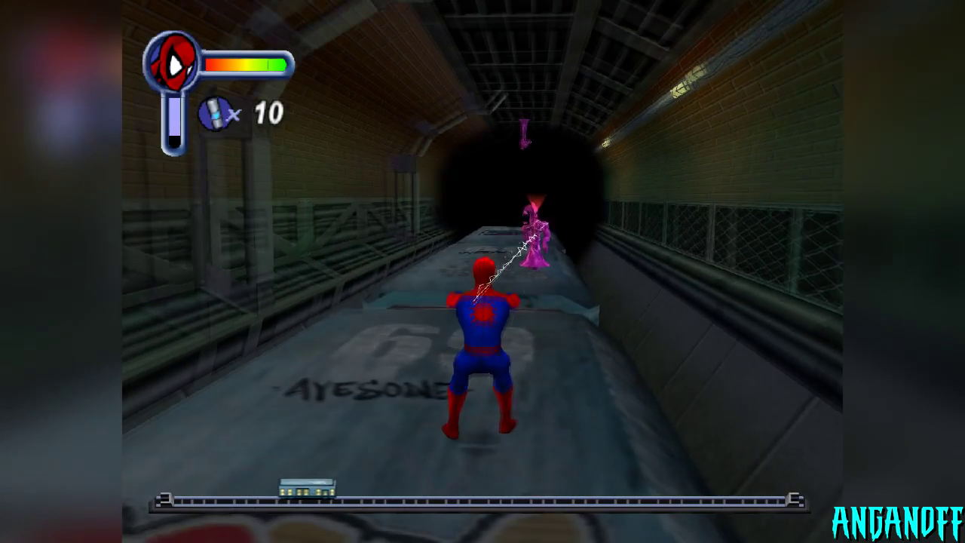